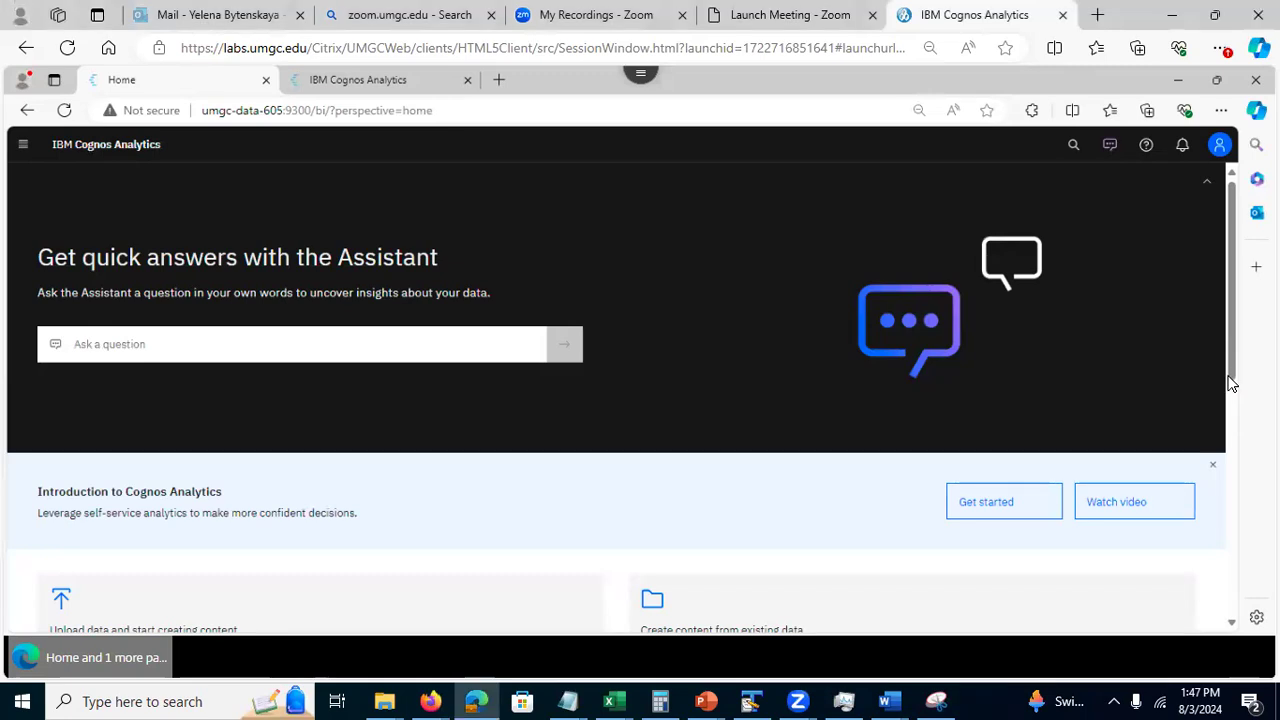
Step: Review the sections of the home page and the content types available for creating something new
{"action": "left_click_drag", "start_coordinate": [1230, 372], "coordinate": [1233, 437]}
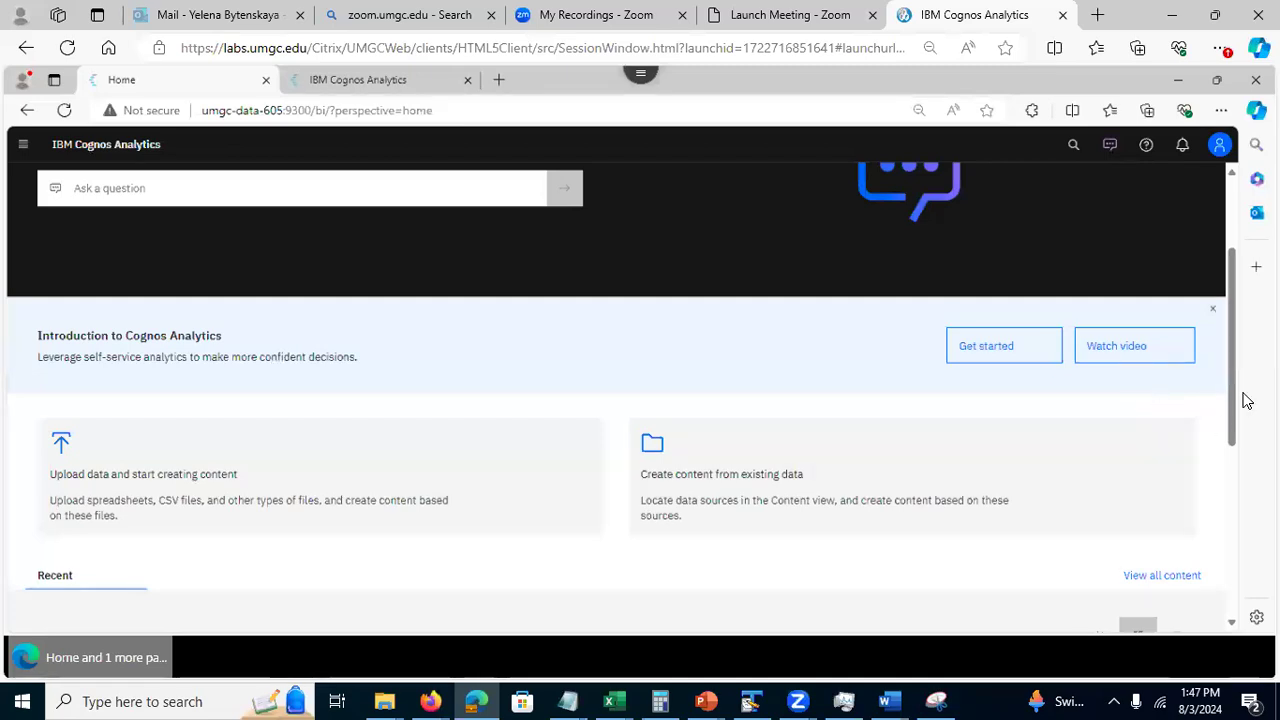
{"action": "left_click_drag", "start_coordinate": [1234, 420], "coordinate": [1232, 480]}
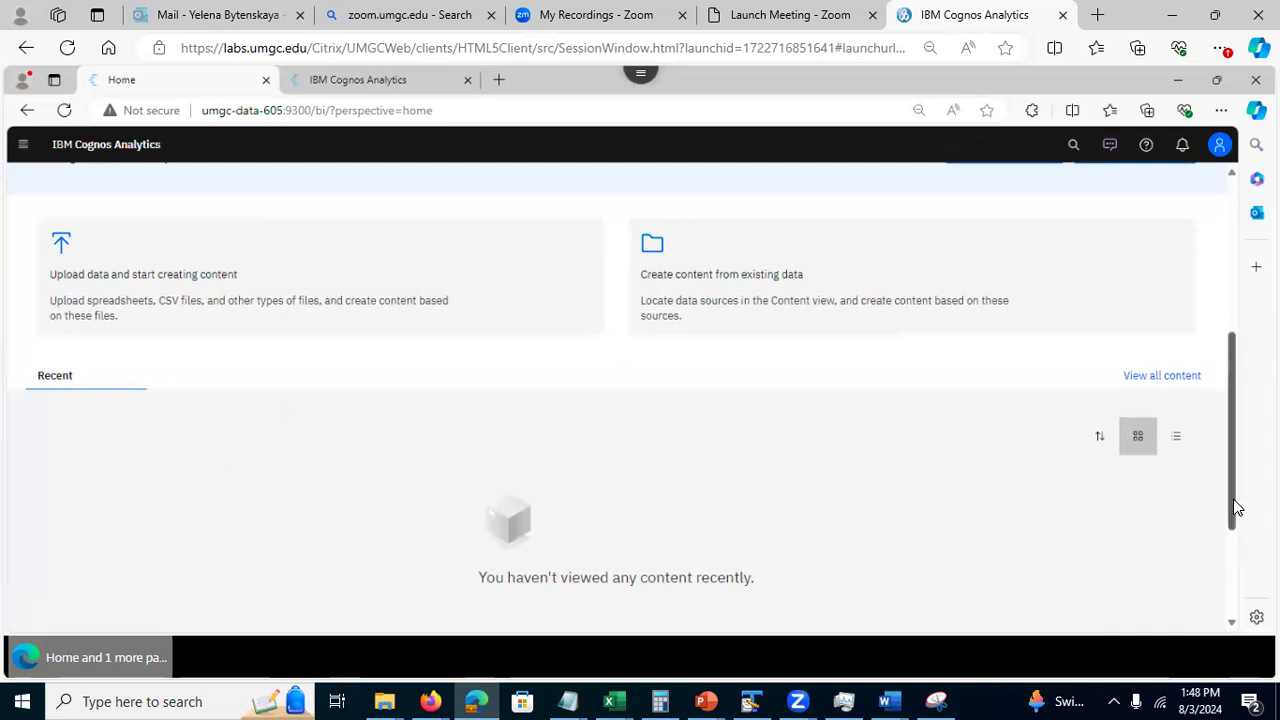
{"action": "scroll", "coordinate": [1234, 510], "scroll_direction": "up", "scroll_amount": 5}
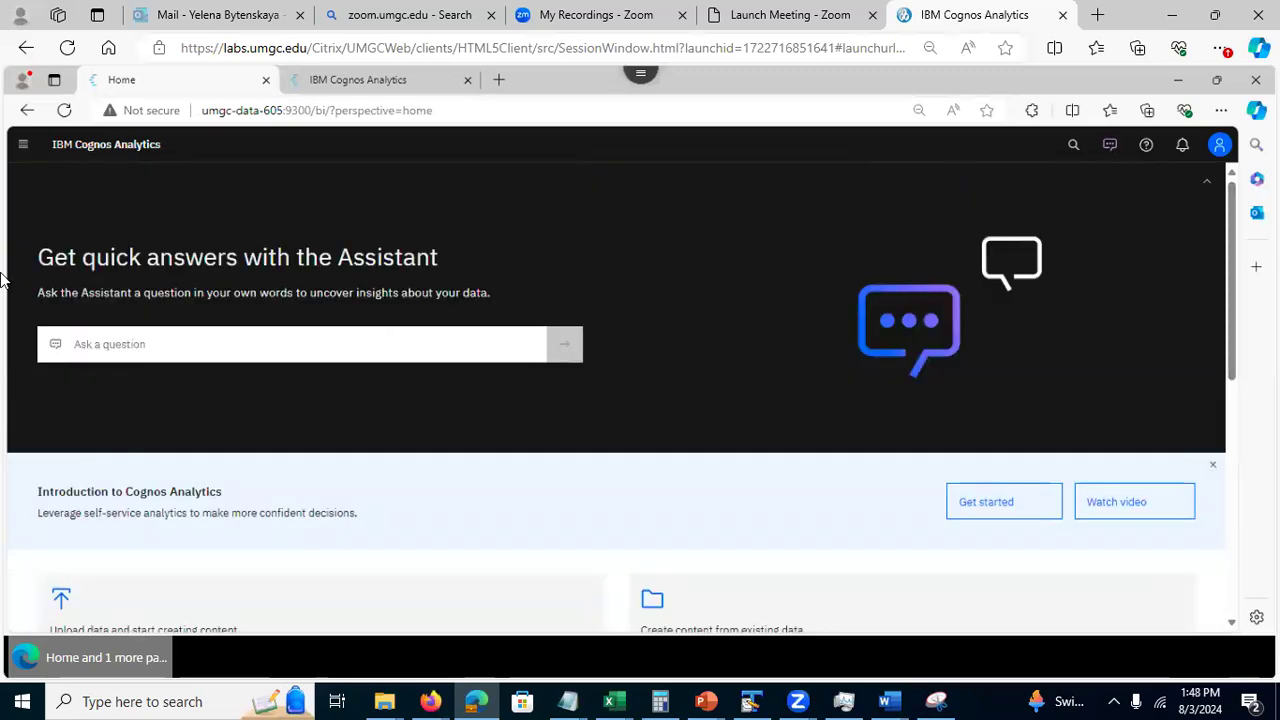
{"action": "left_click", "coordinate": [23, 150]}
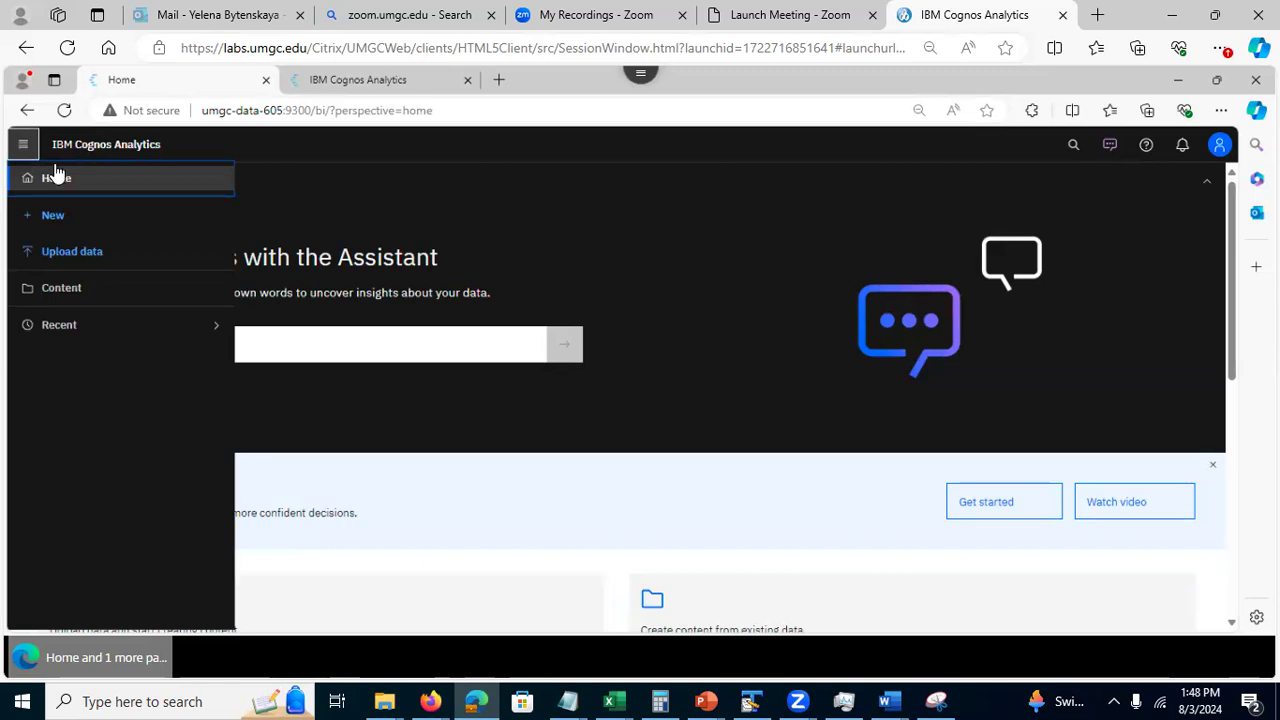
{"action": "left_click", "coordinate": [80, 217]}
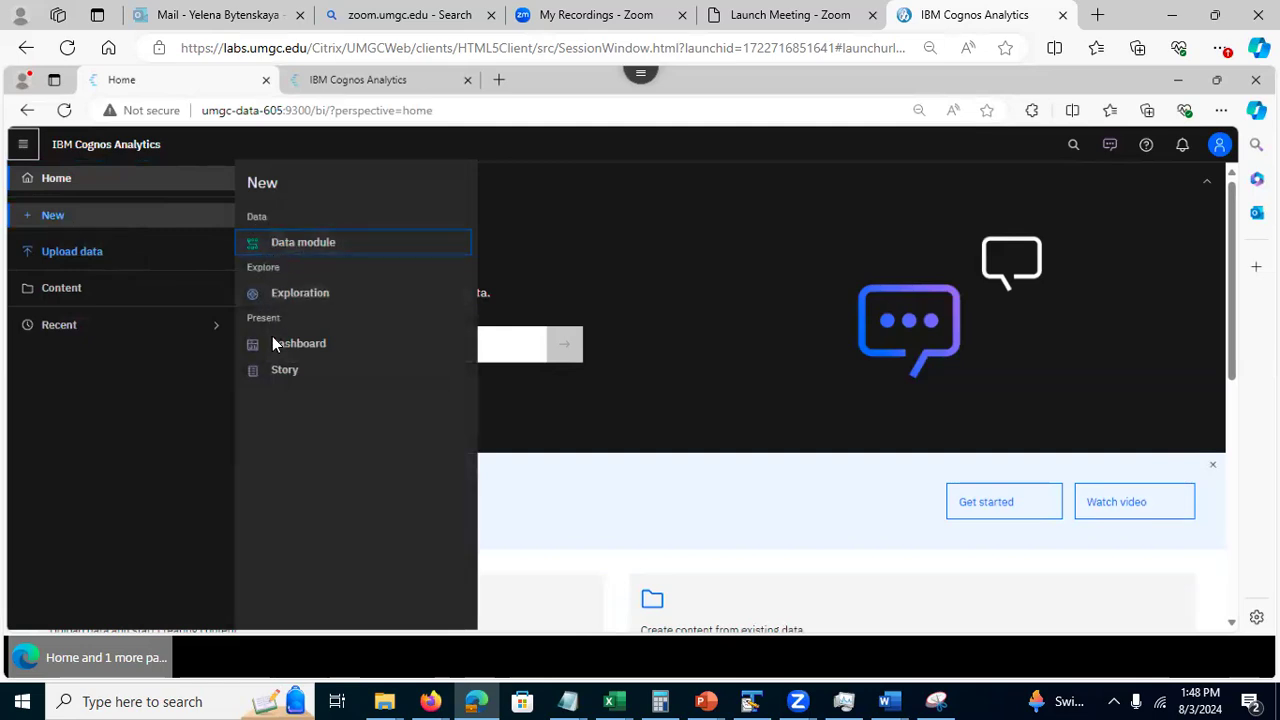
Step: Open the Unit 2 Quiz and Assignment folder under Data for DATA 605 Assignments in the team content
{"action": "left_click", "coordinate": [62, 289]}
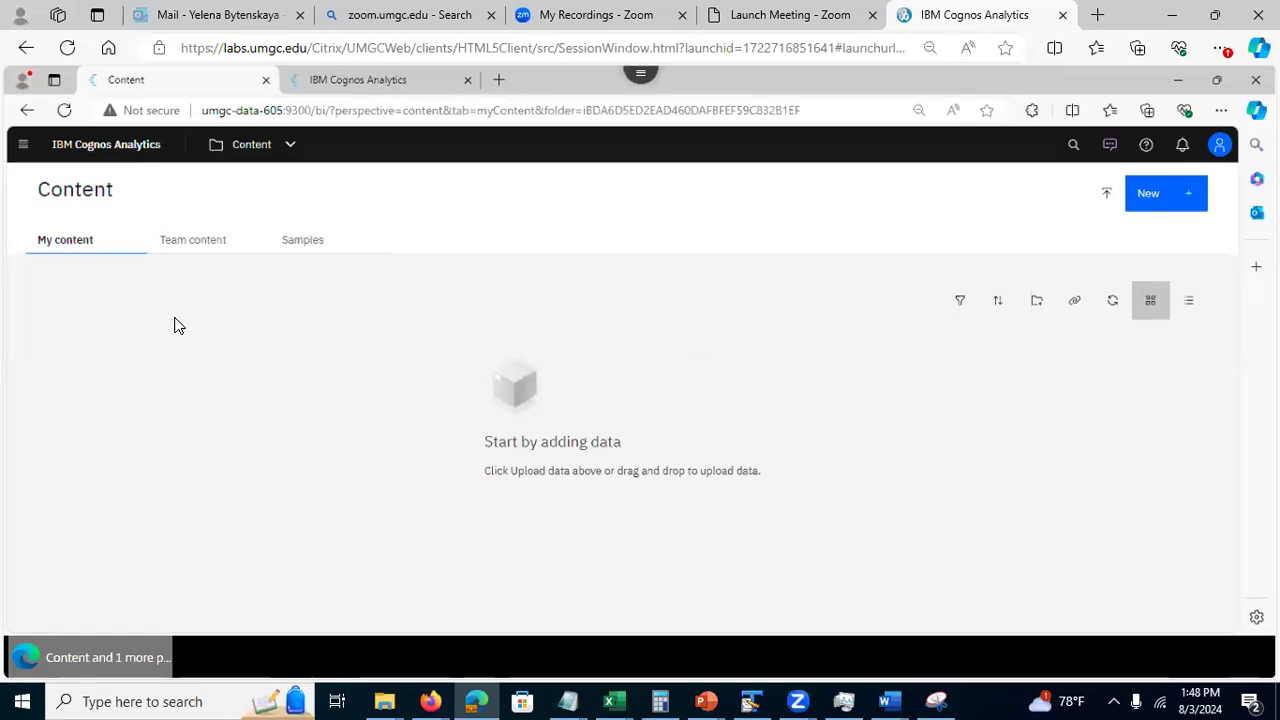
{"action": "left_click", "coordinate": [184, 246]}
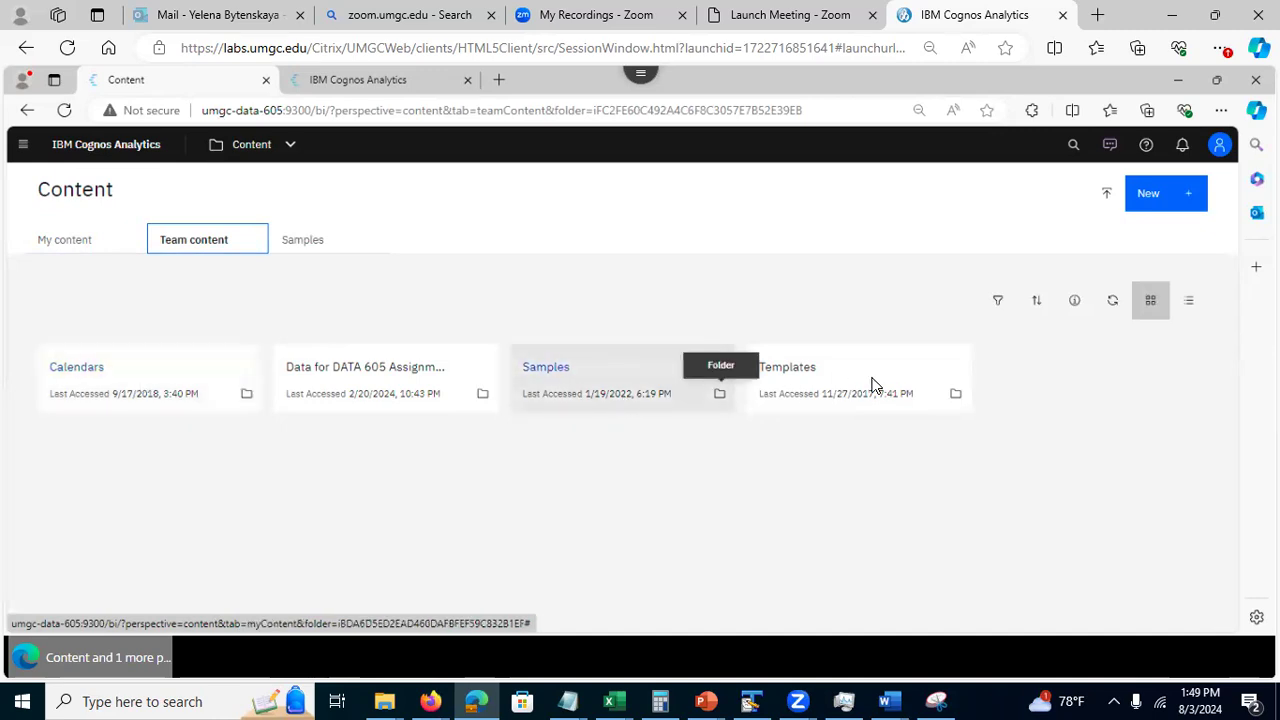
{"action": "left_click", "coordinate": [378, 372]}
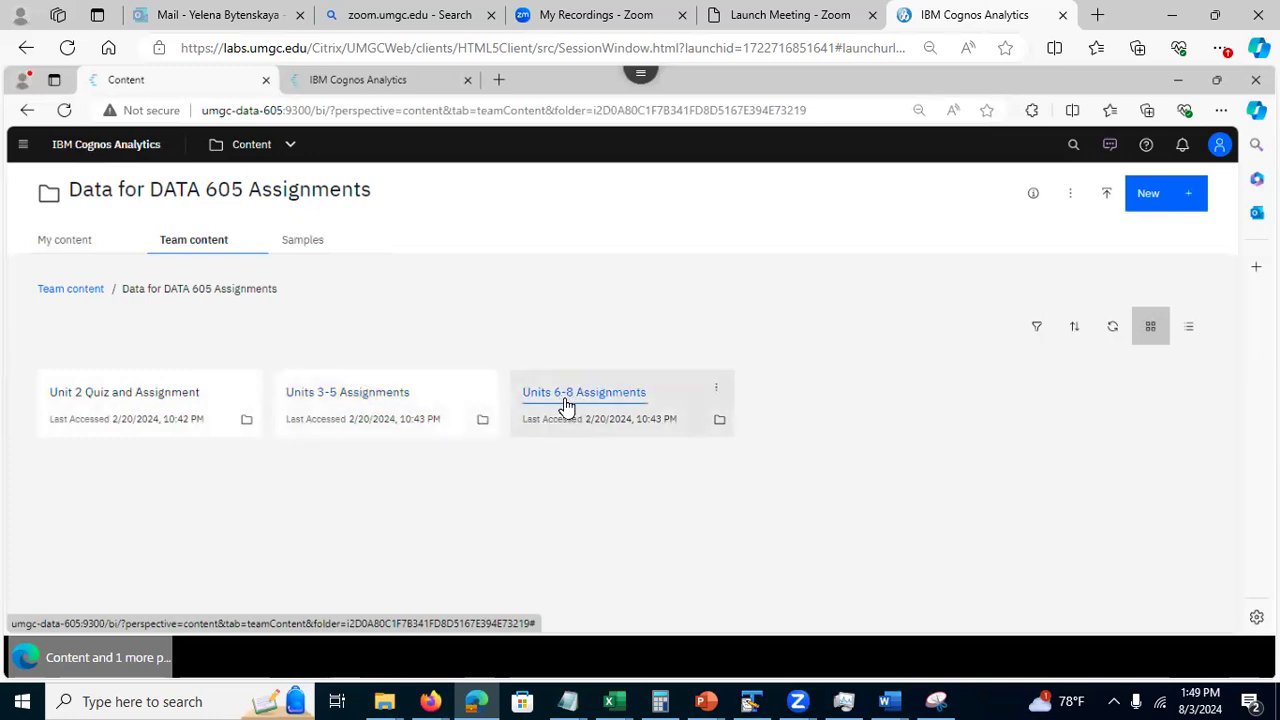
{"action": "left_click", "coordinate": [137, 399]}
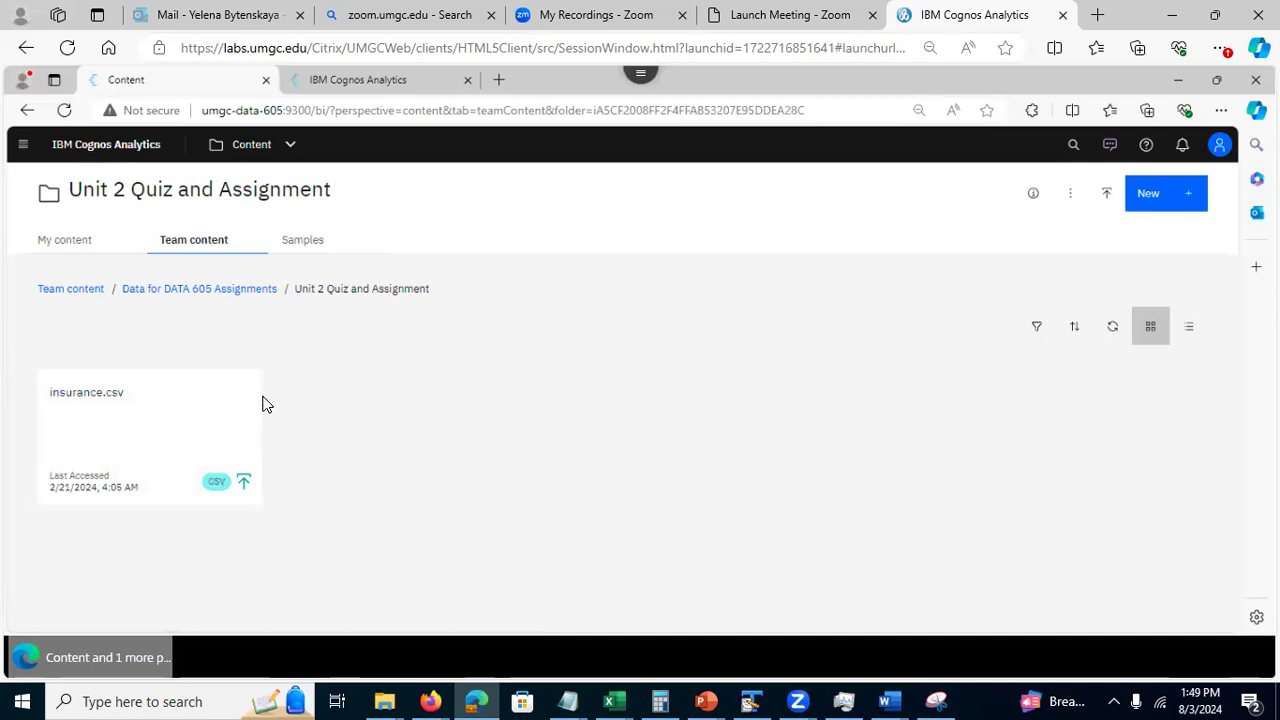
Step: Copy insurance.csv from the Unit 2 Quiz and Assignment folder to My content and display it there
{"action": "mouse_move", "coordinate": [259, 402]}
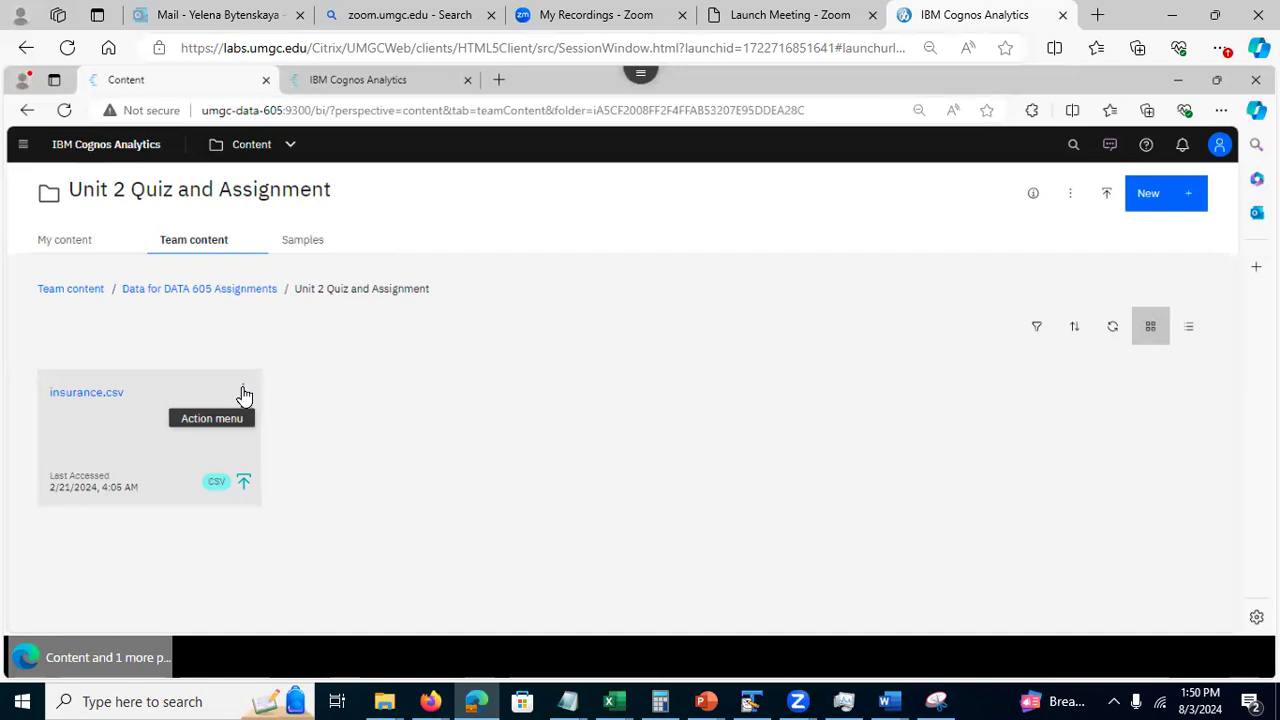
{"action": "left_click", "coordinate": [244, 392]}
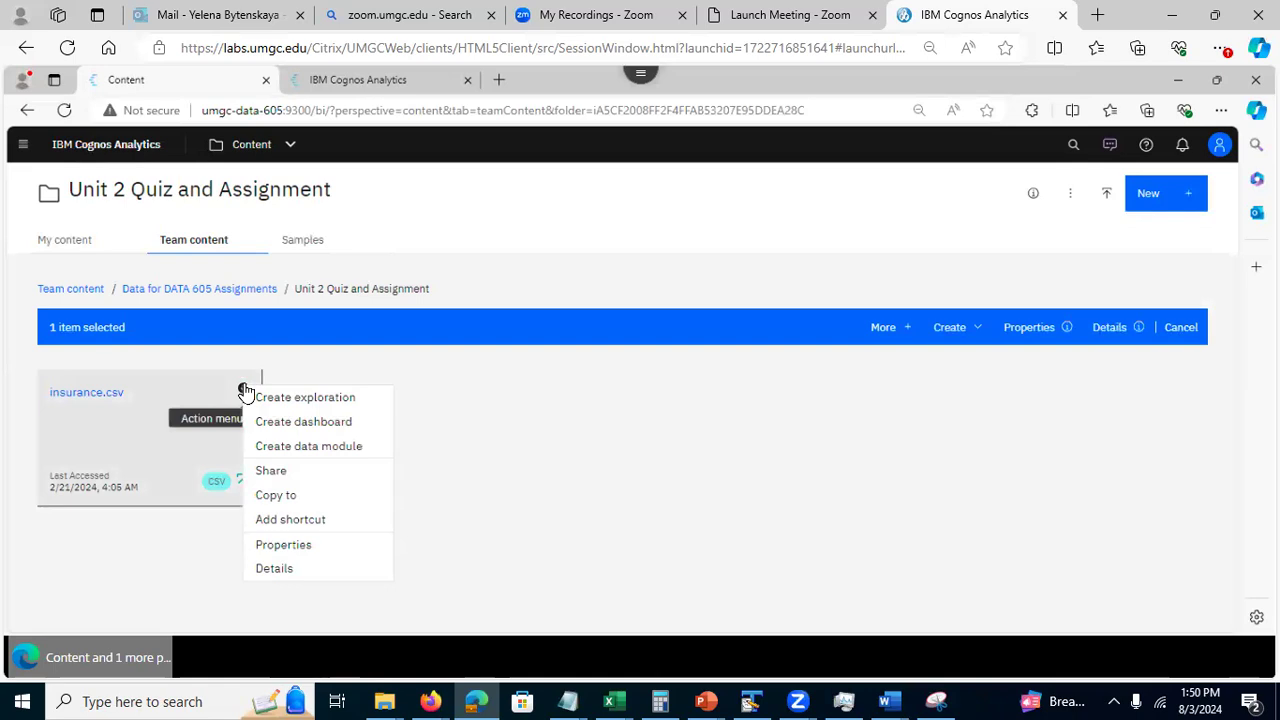
{"action": "left_click", "coordinate": [282, 500]}
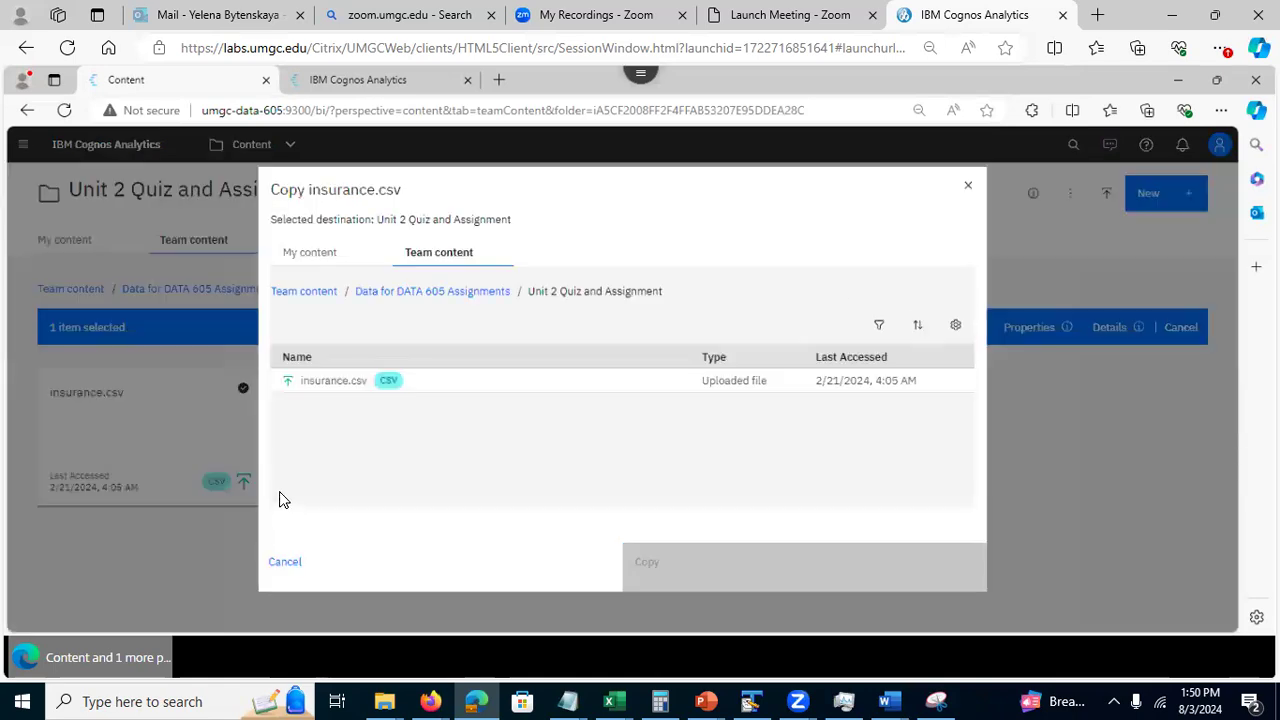
{"action": "left_click", "coordinate": [305, 259]}
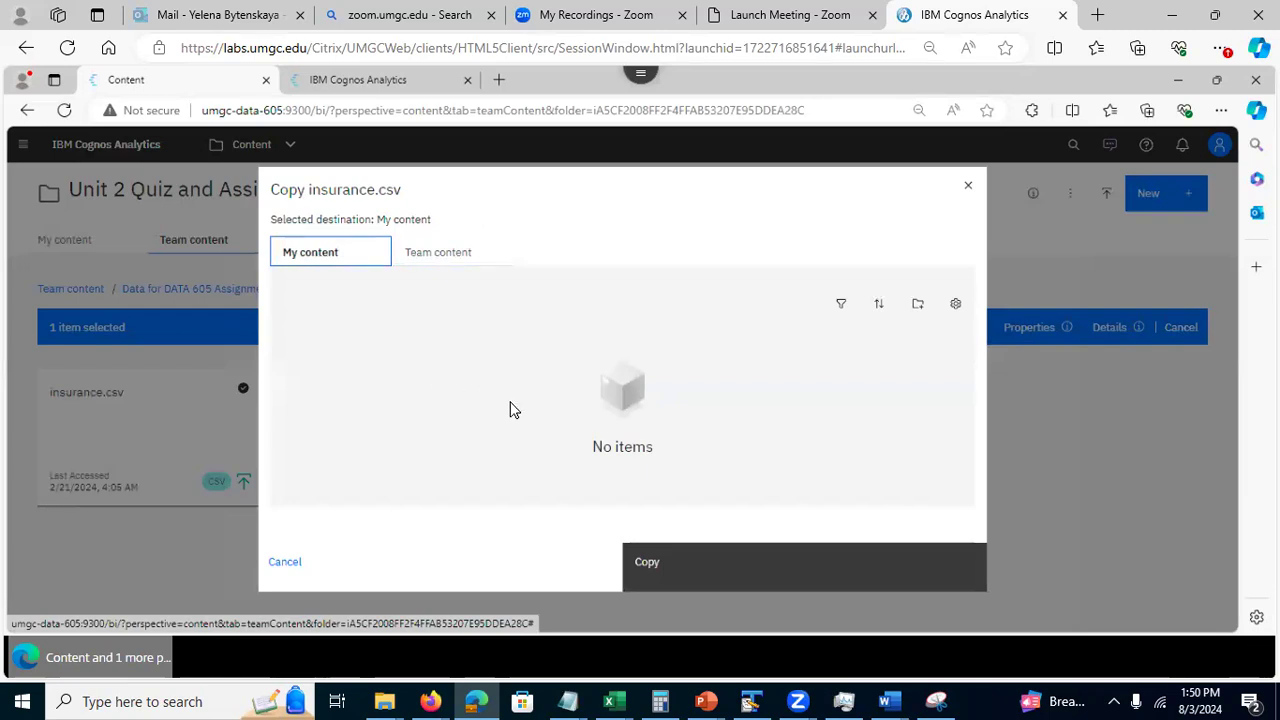
{"action": "left_click", "coordinate": [712, 573]}
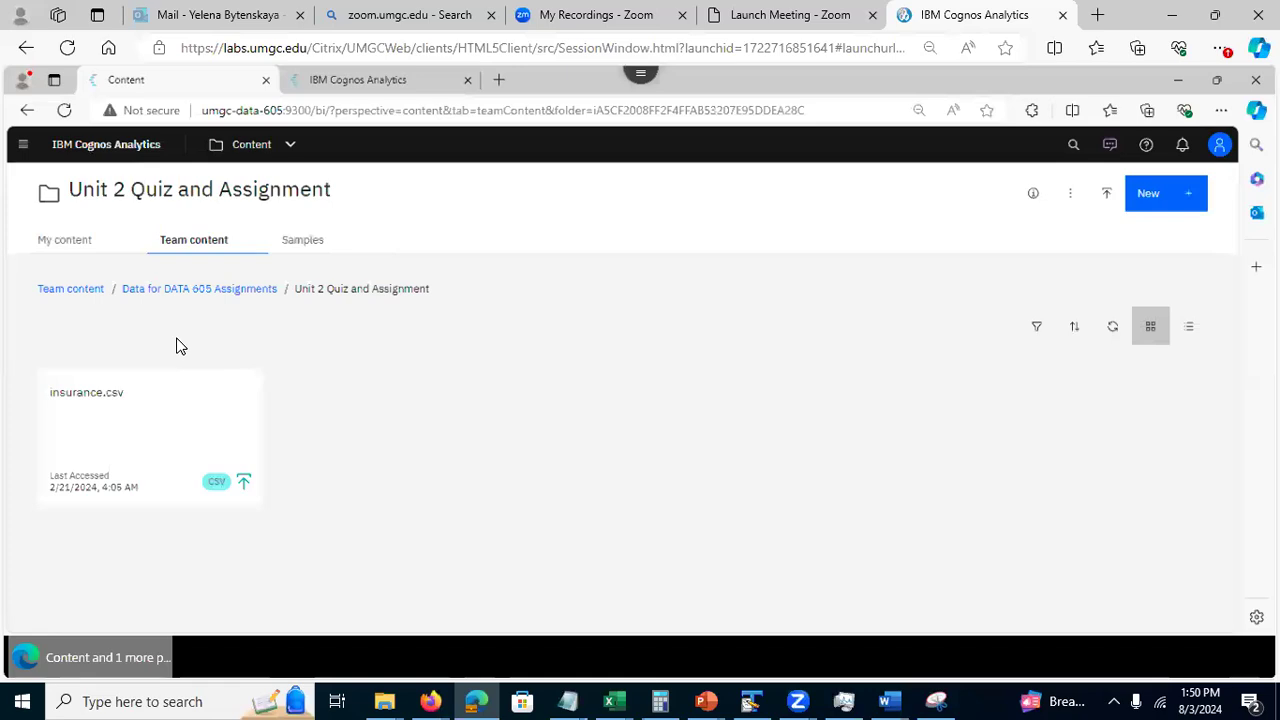
{"action": "left_click", "coordinate": [65, 250]}
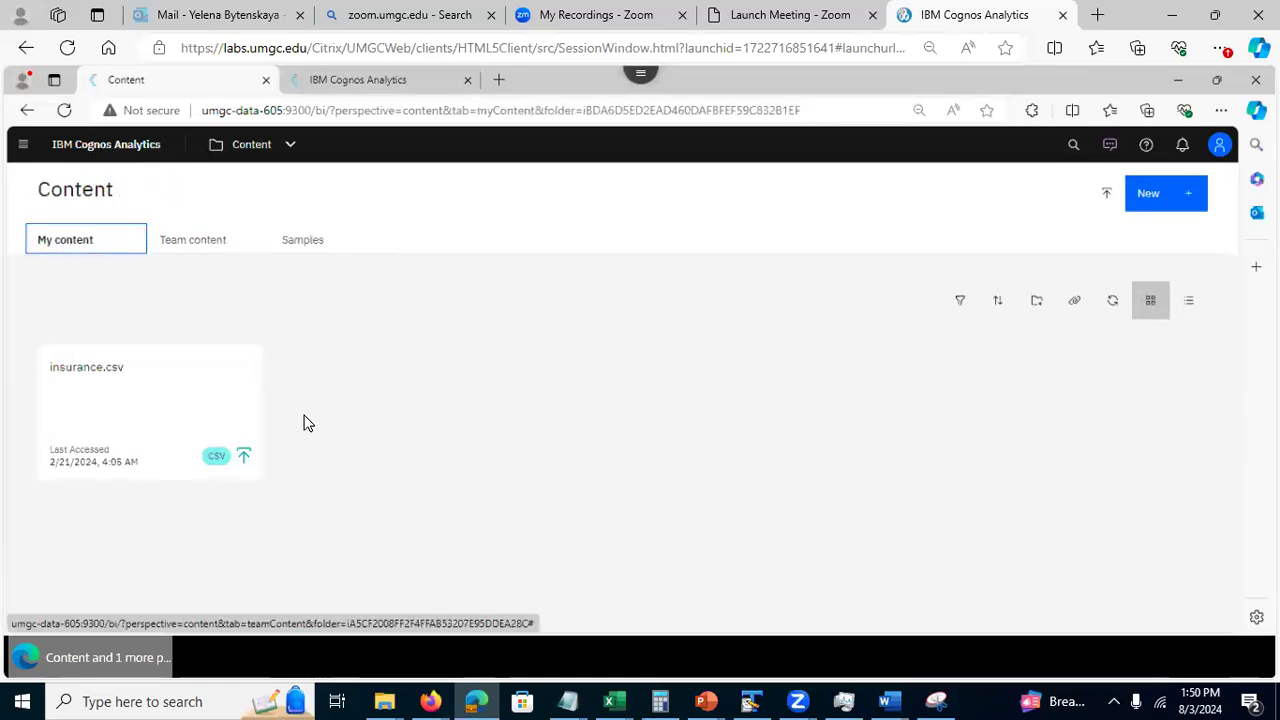
Step: Look through the data files in the Units 3-5 Assignments and Units 6-8 Assignments team folders
{"action": "left_click", "coordinate": [193, 246]}
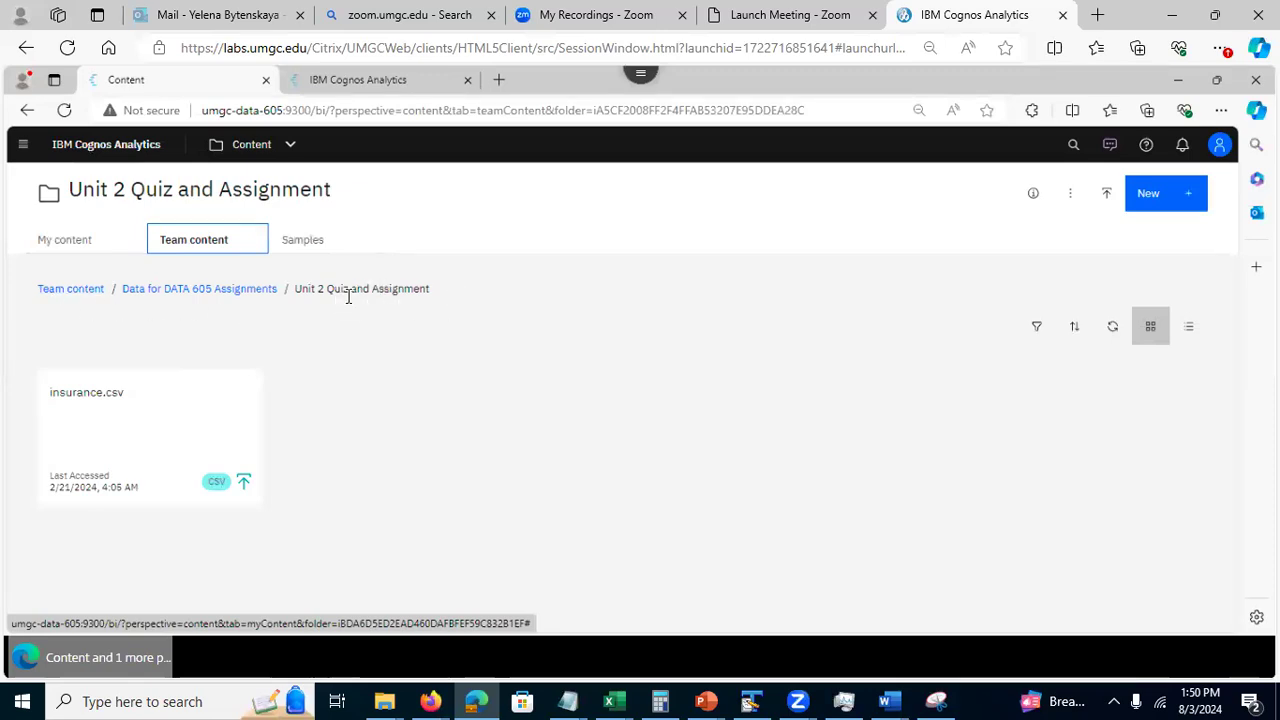
{"action": "left_click", "coordinate": [199, 287]}
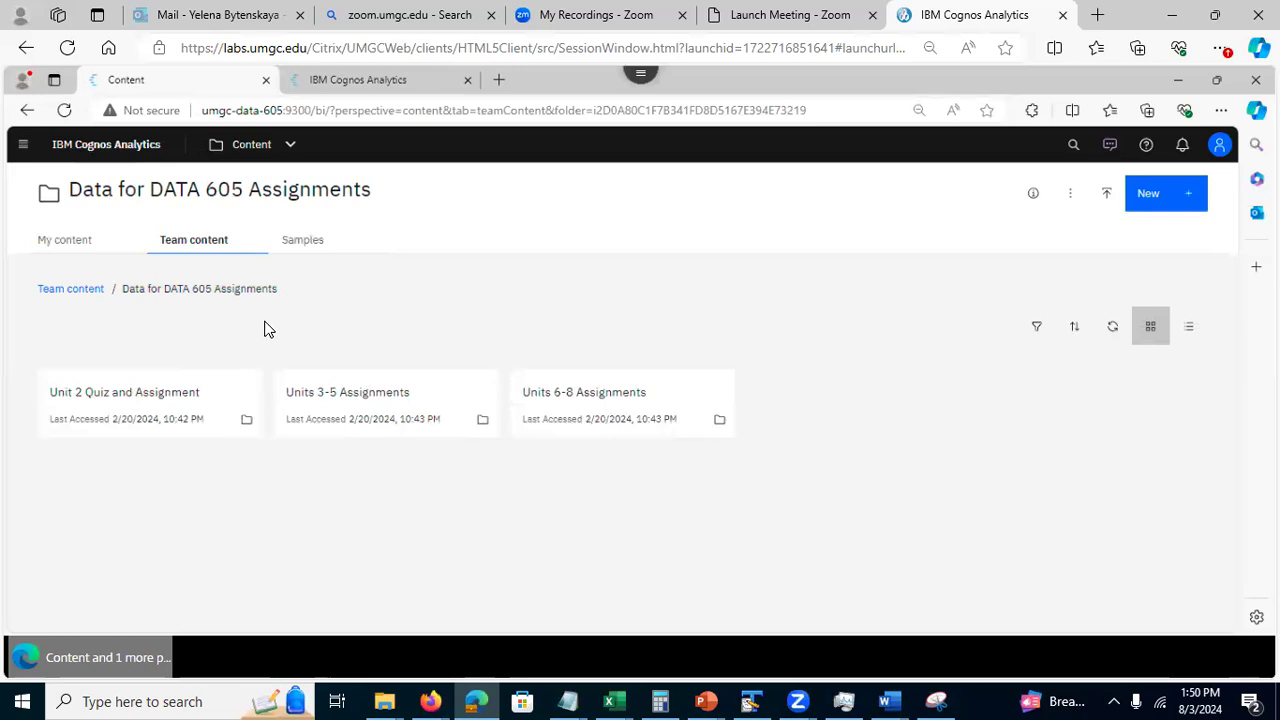
{"action": "left_click", "coordinate": [358, 393]}
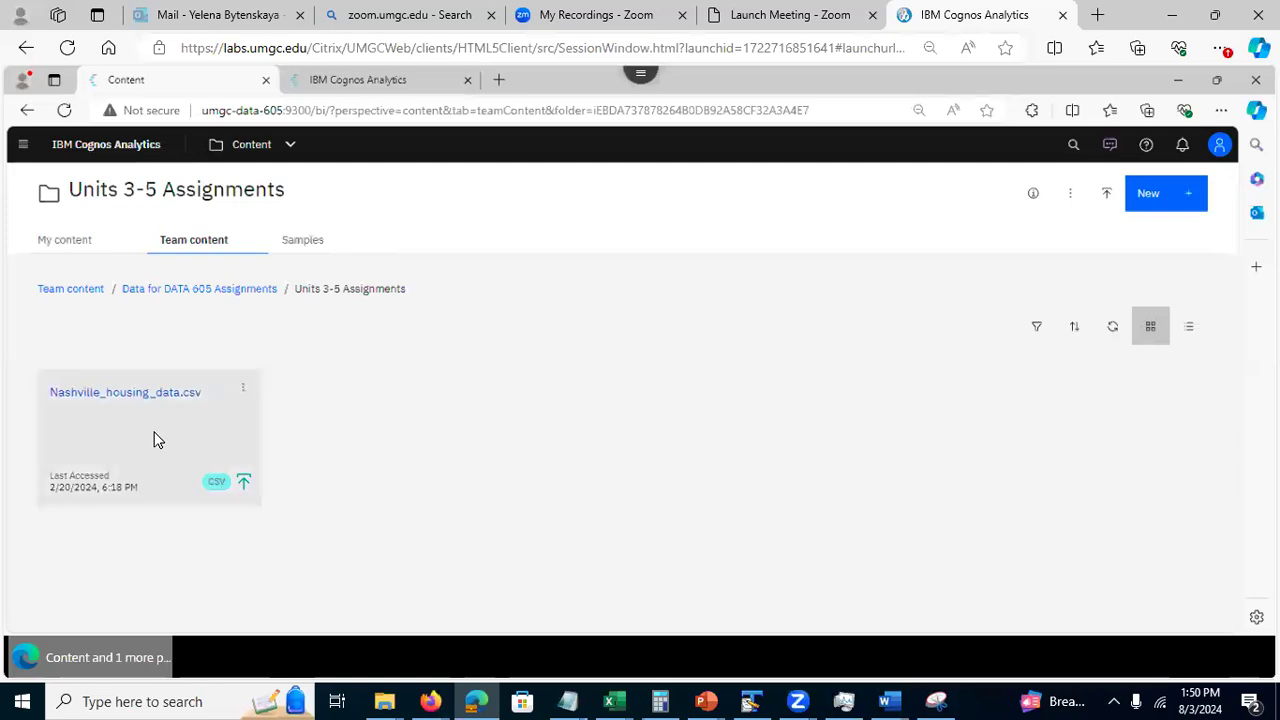
{"action": "triple_click", "coordinate": [196, 289]}
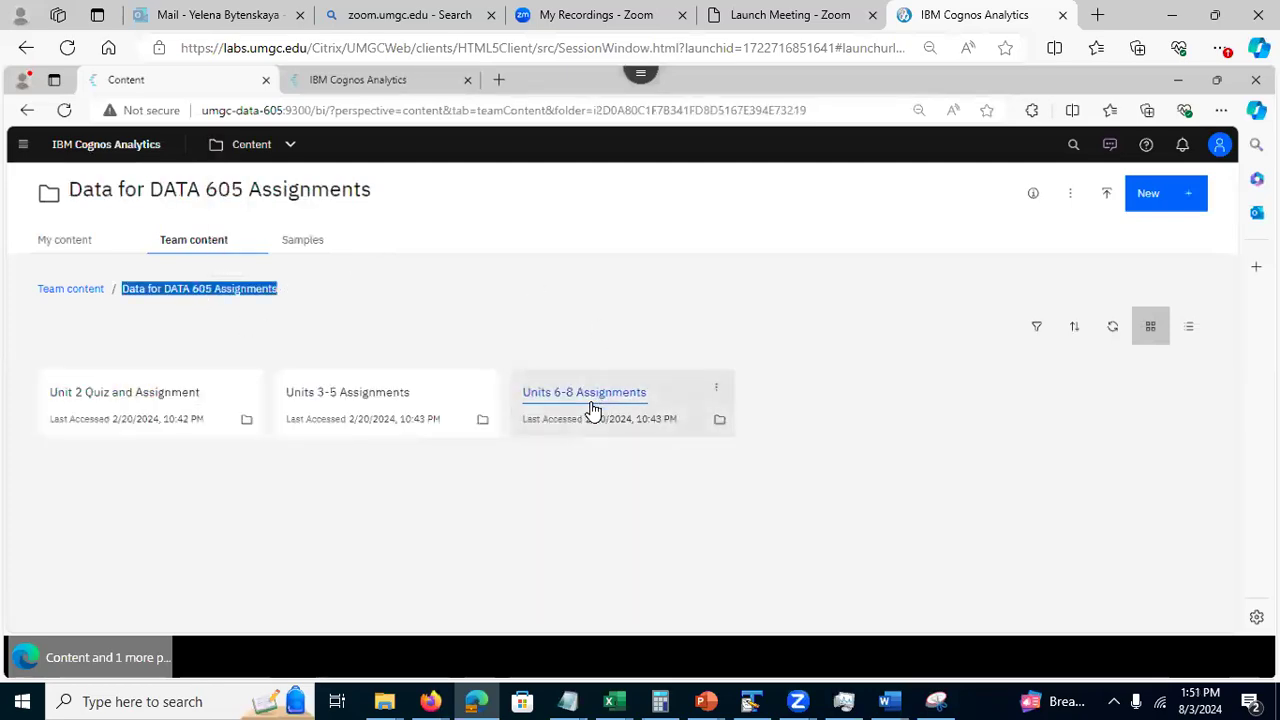
{"action": "left_click", "coordinate": [600, 394]}
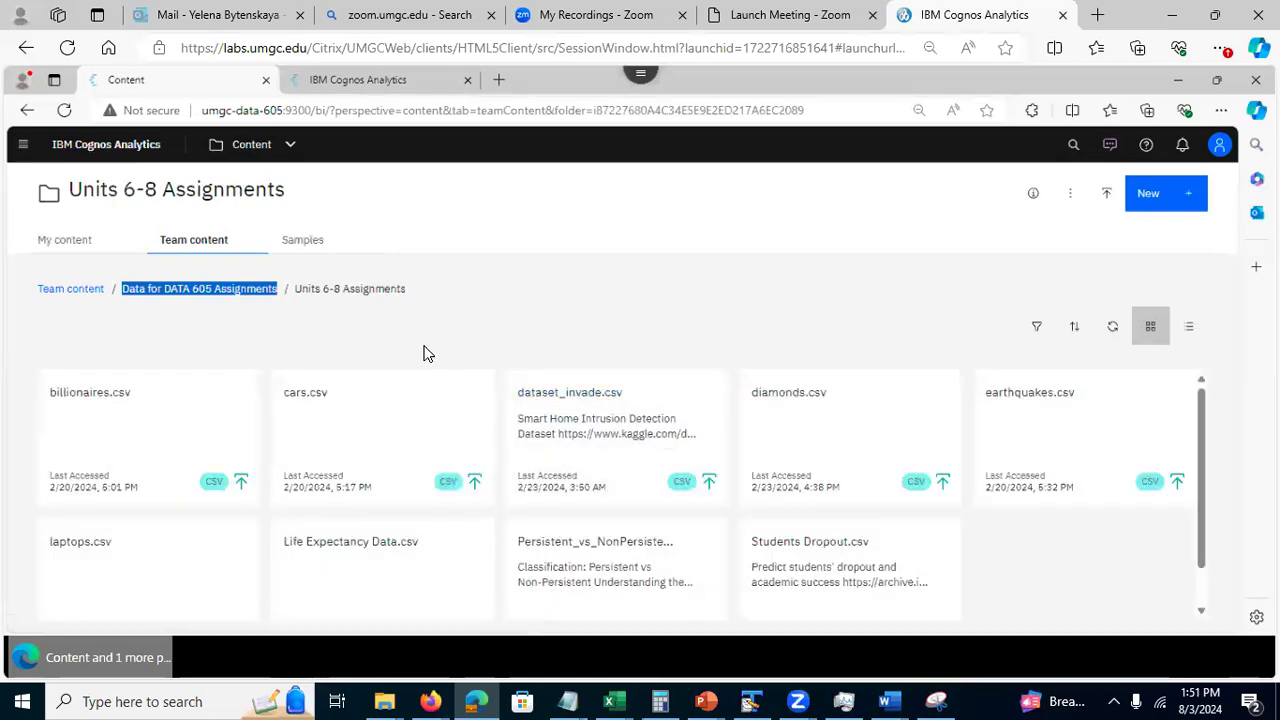
Step: View the top-level team content folders as a list and switch back to tiles
{"action": "left_click", "coordinate": [71, 290]}
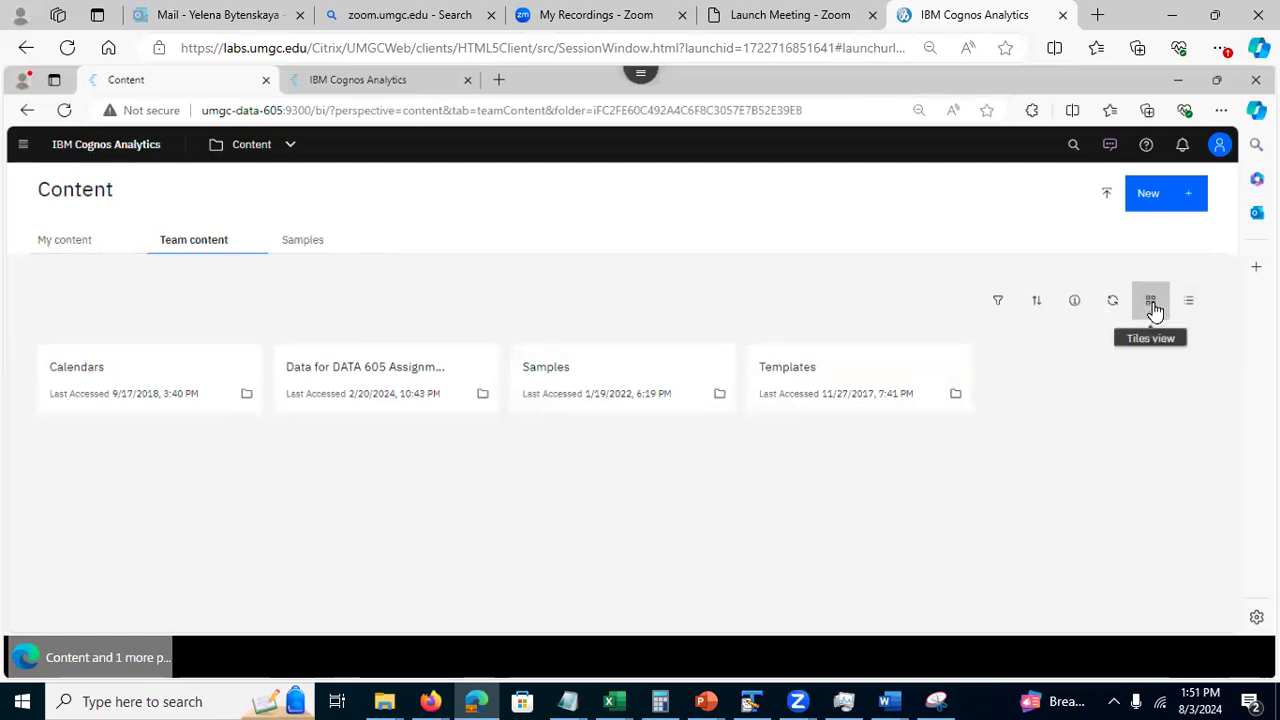
{"action": "left_click", "coordinate": [1194, 305]}
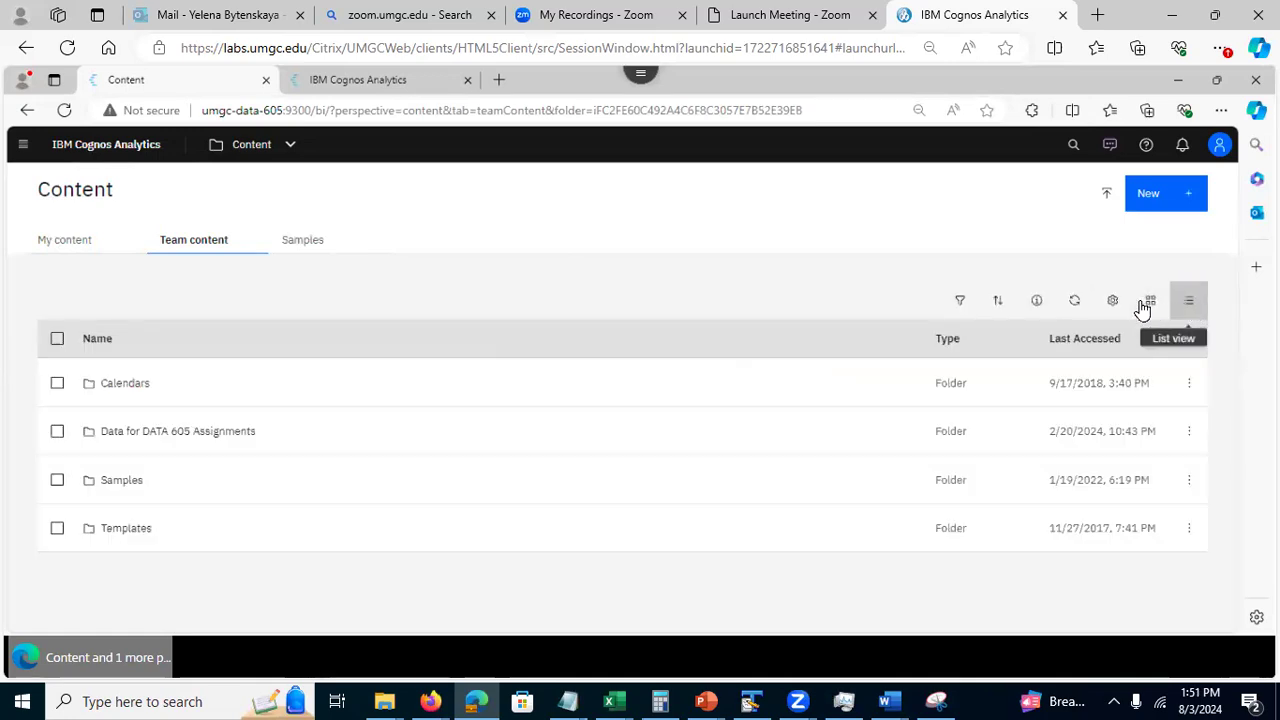
{"action": "left_click", "coordinate": [1151, 305]}
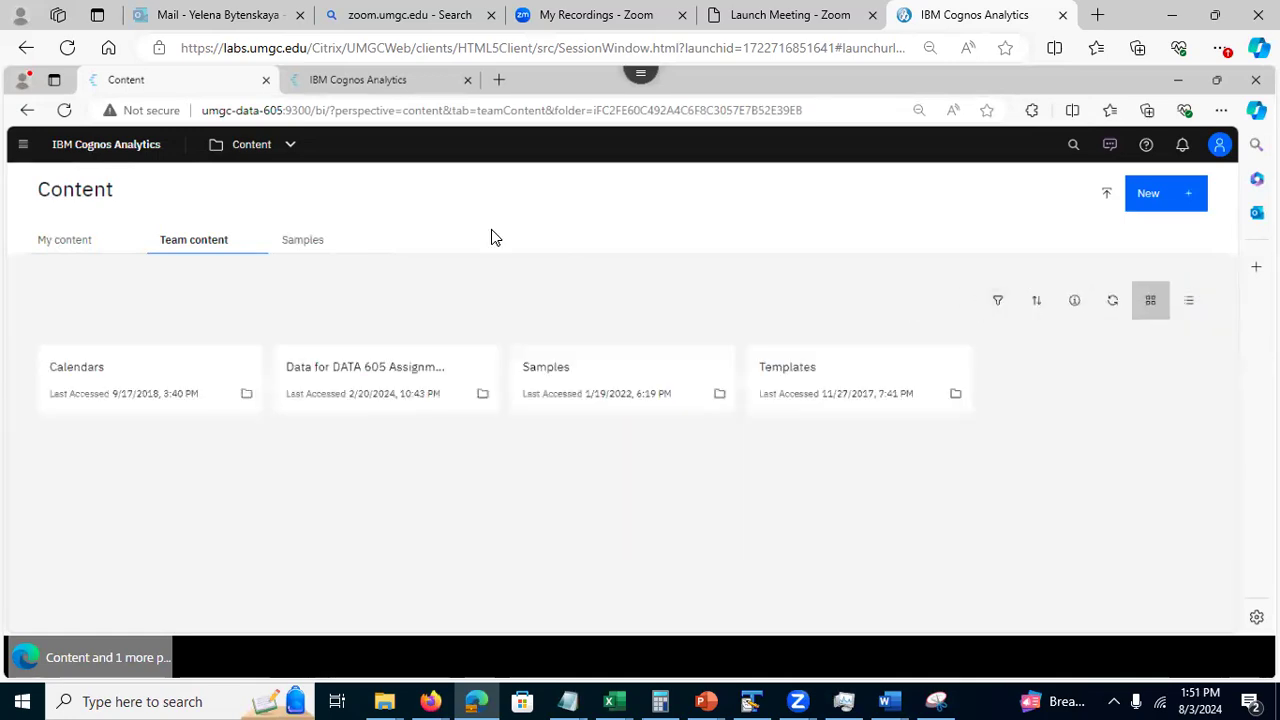
Step: Create an exploration from the insurance.csv copy in My content
{"action": "left_click", "coordinate": [62, 248]}
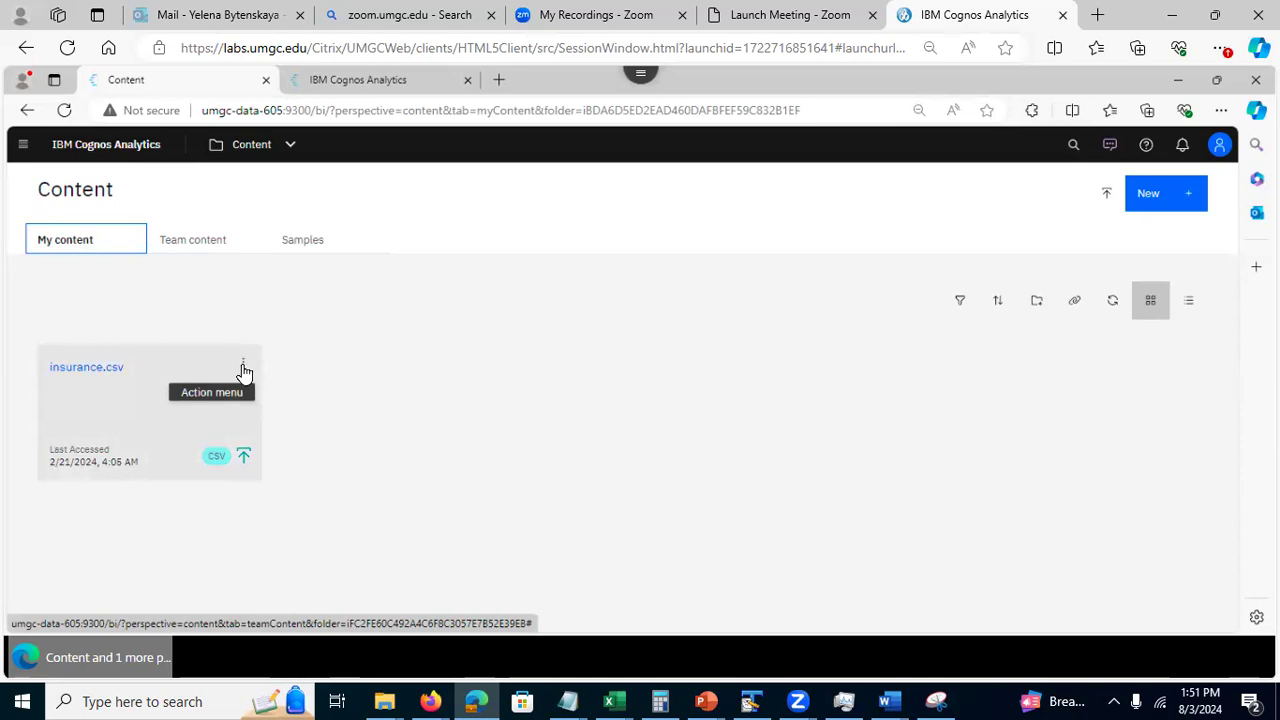
{"action": "left_click", "coordinate": [243, 366]}
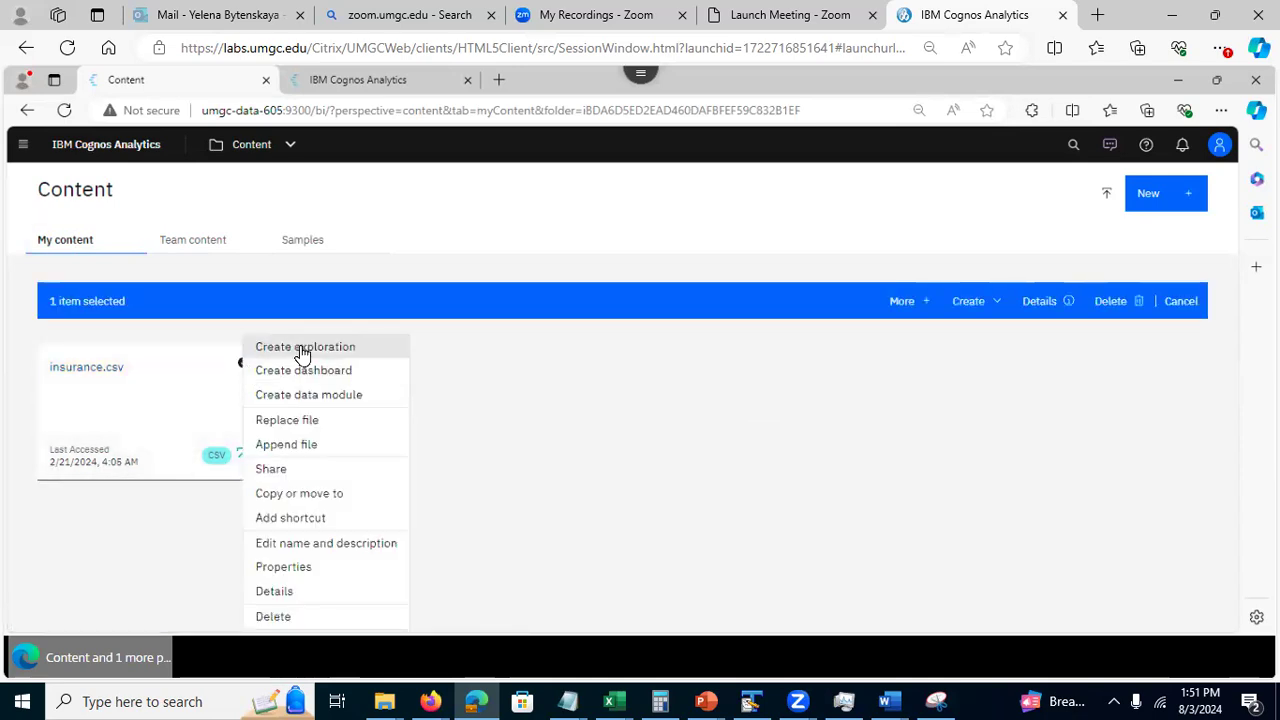
{"action": "left_click", "coordinate": [298, 350]}
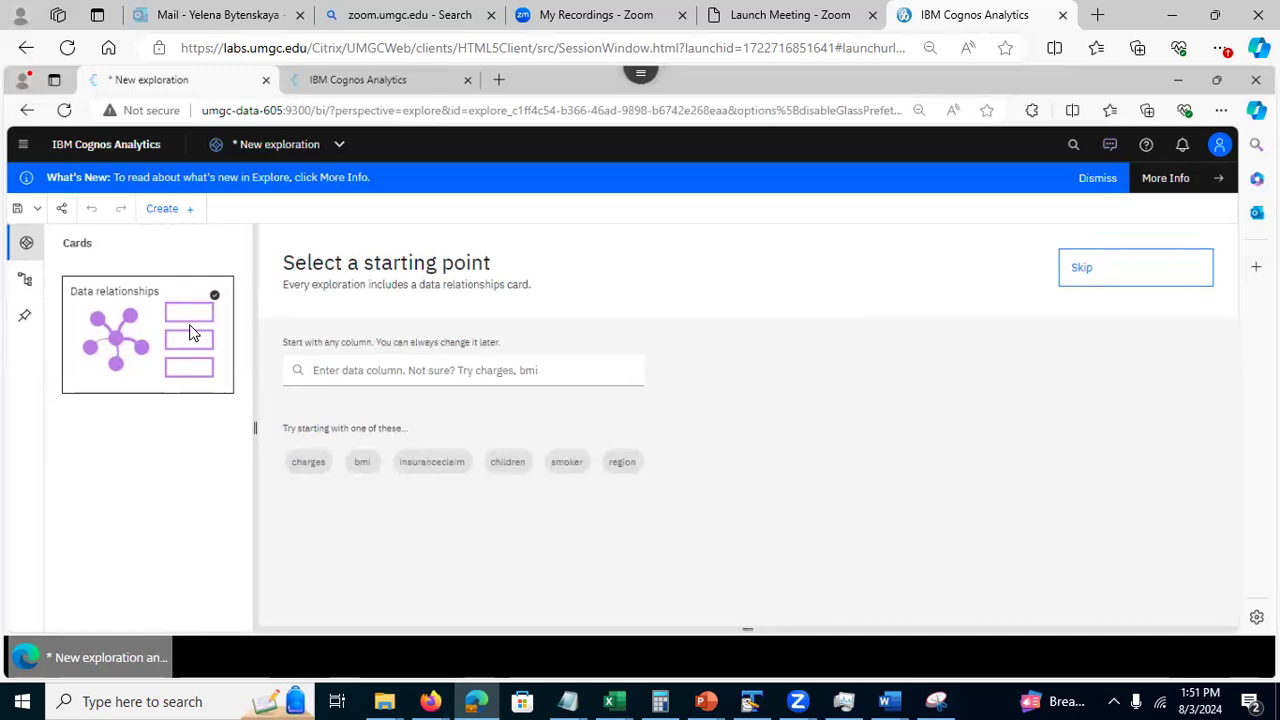
{"action": "left_click", "coordinate": [24, 148]}
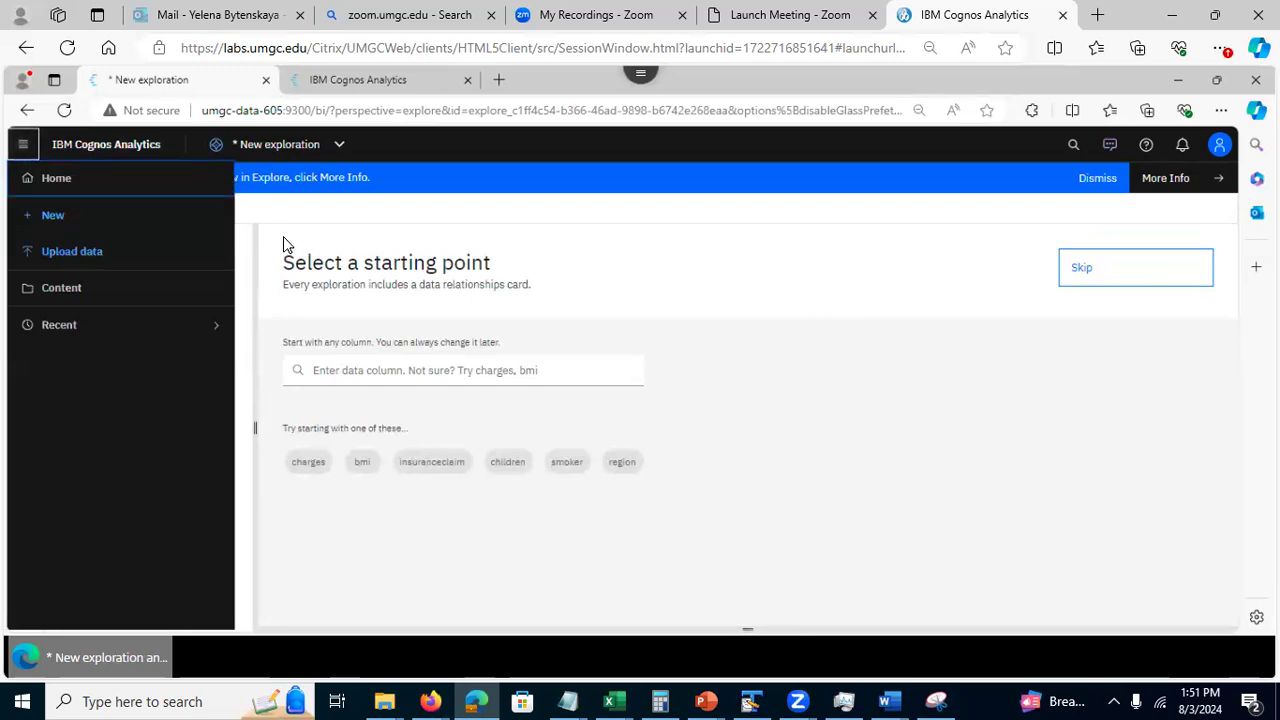
{"action": "left_click", "coordinate": [658, 306]}
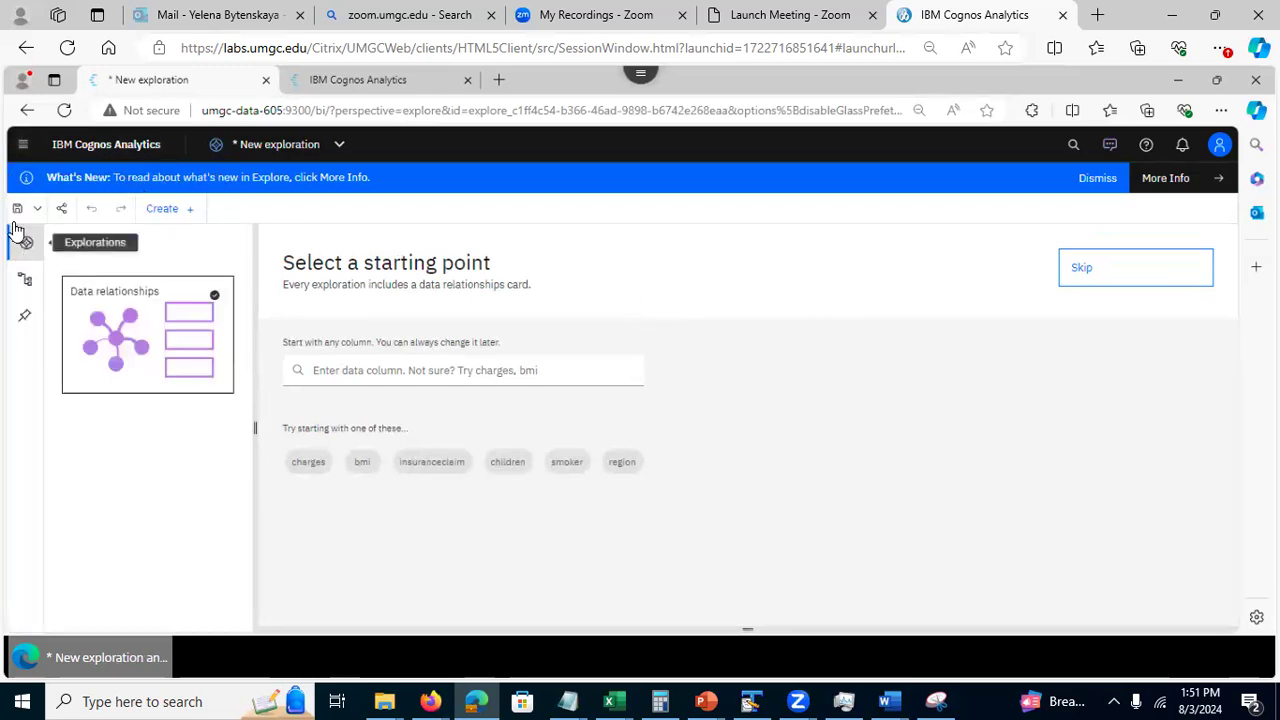
{"action": "left_click", "coordinate": [22, 149]}
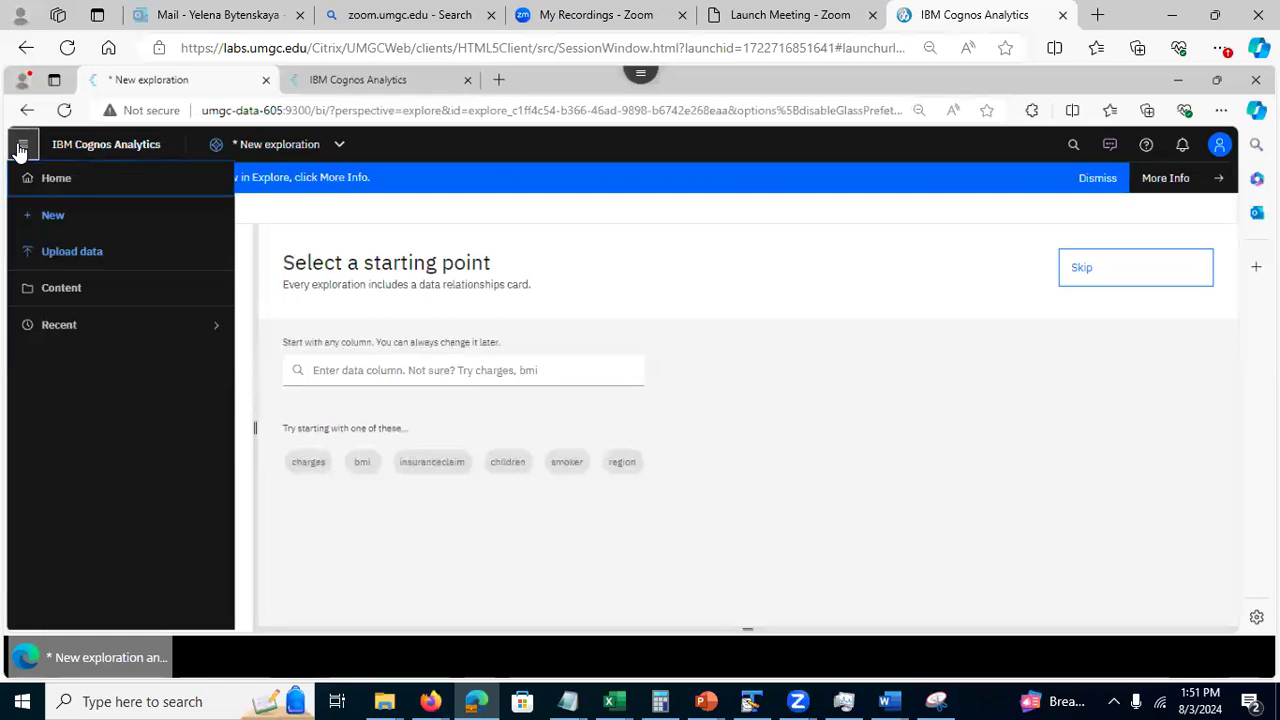
{"action": "left_click", "coordinate": [518, 267]}
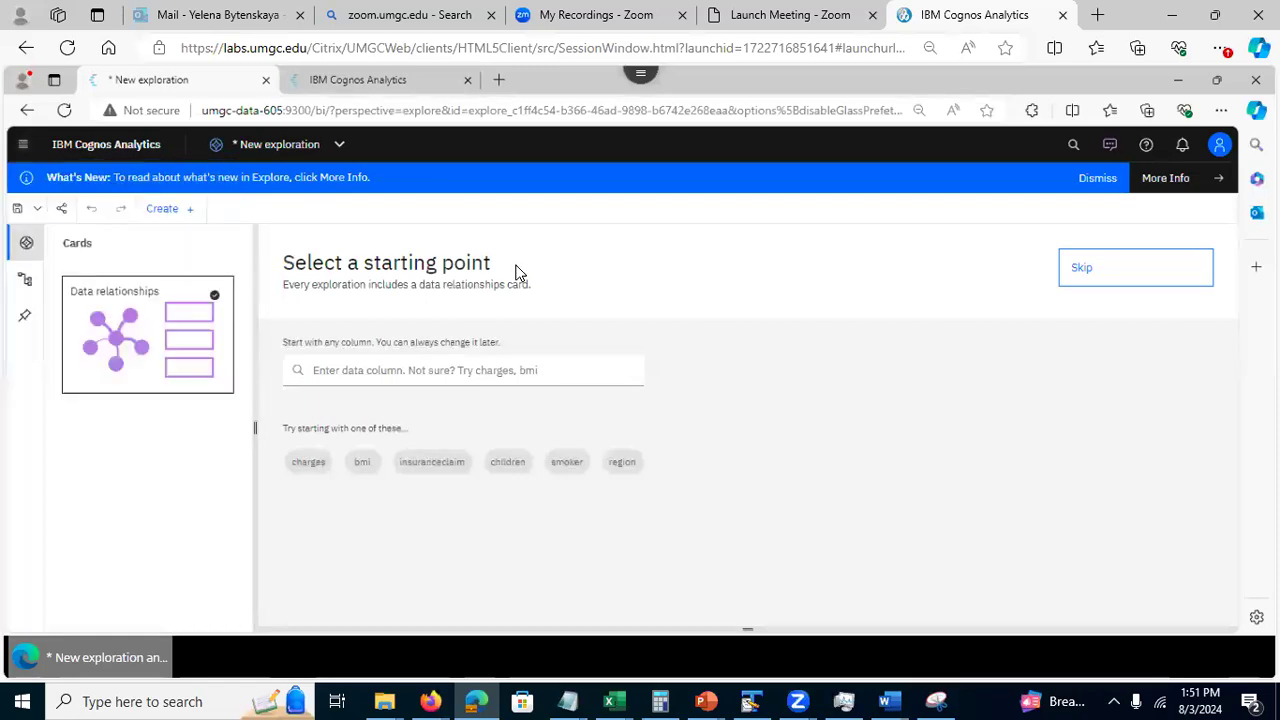
Step: Save the new exploration as "Insurance exploration" in My content
{"action": "left_click", "coordinate": [18, 212]}
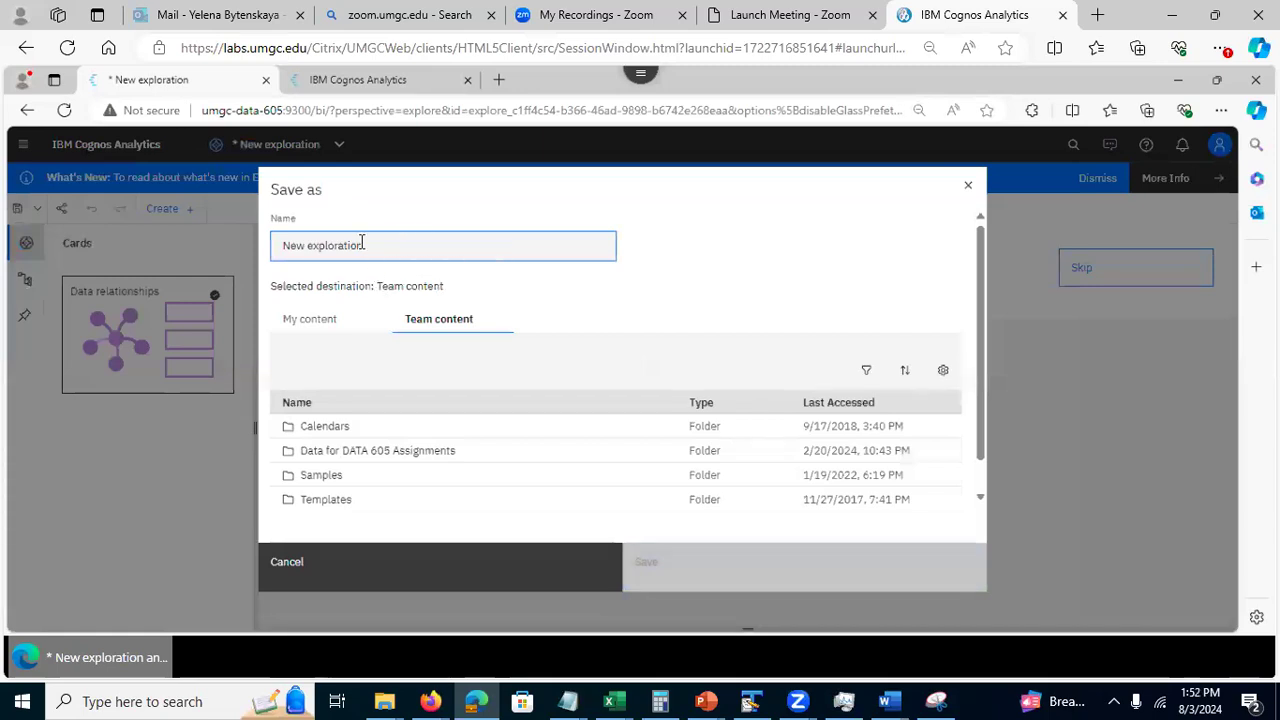
{"action": "left_click_drag", "start_coordinate": [368, 245], "coordinate": [251, 240]}
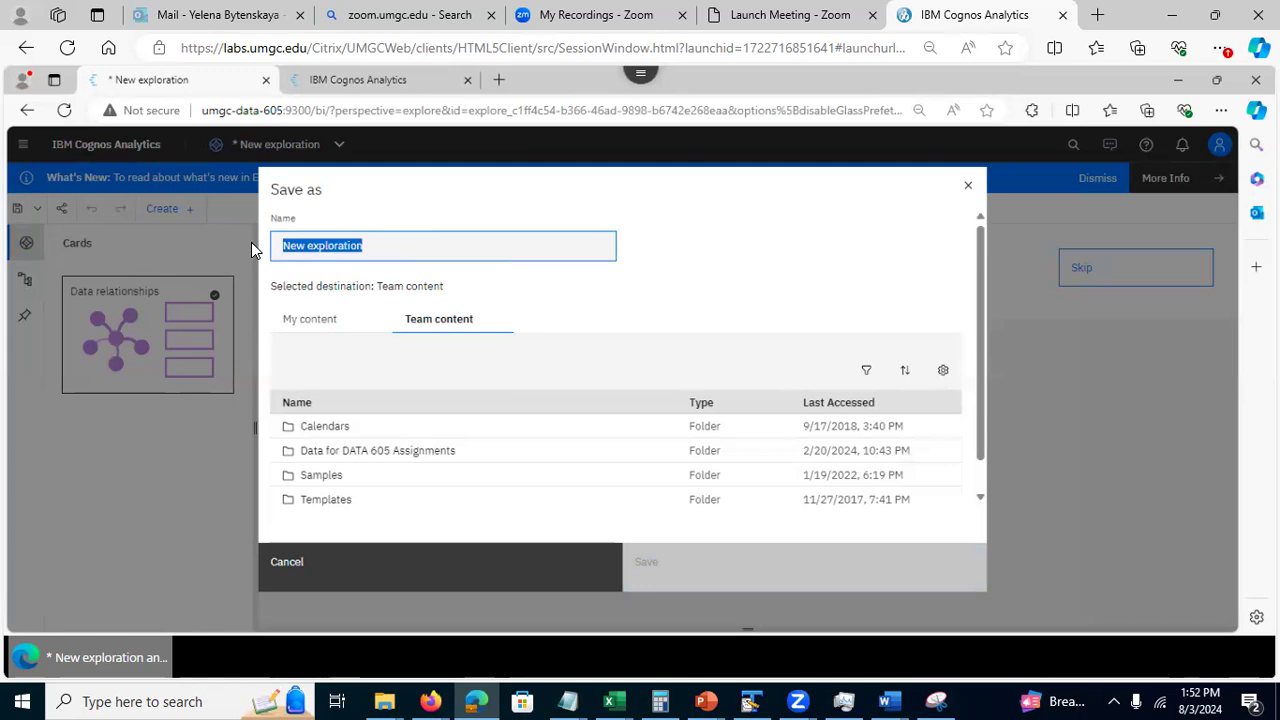
{"action": "type", "text": "I"}
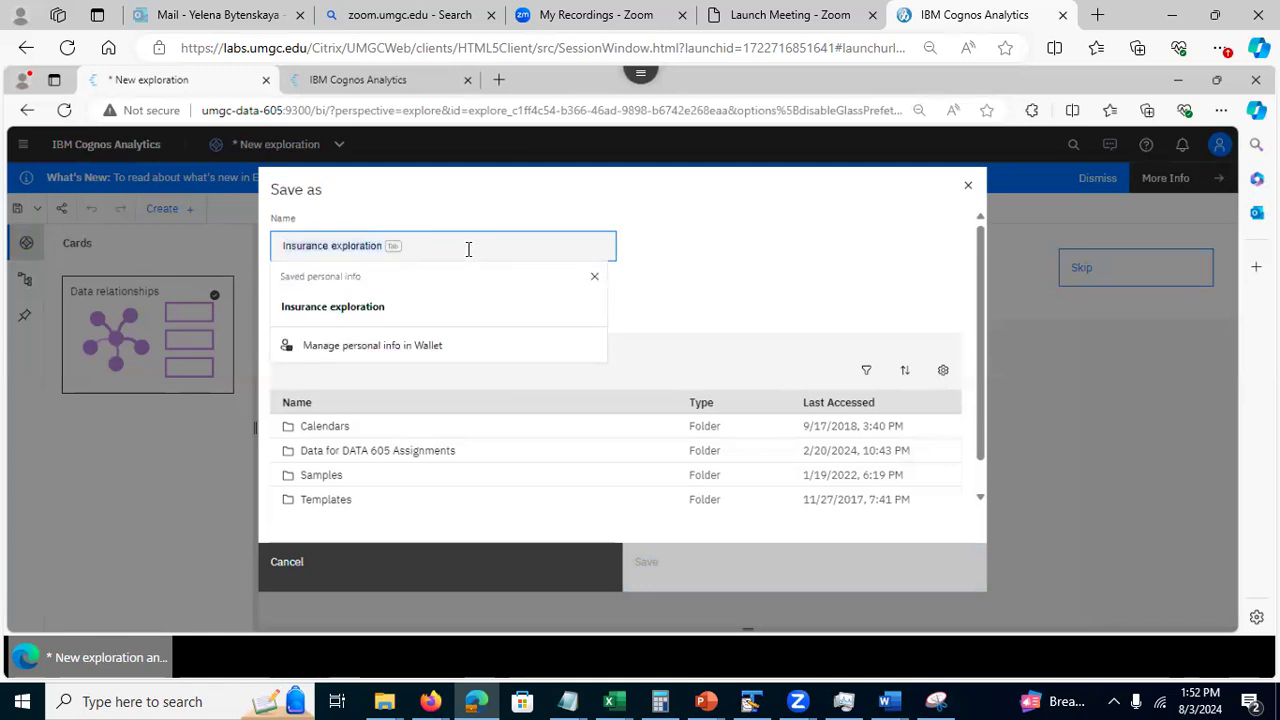
{"action": "key", "text": "Tab"}
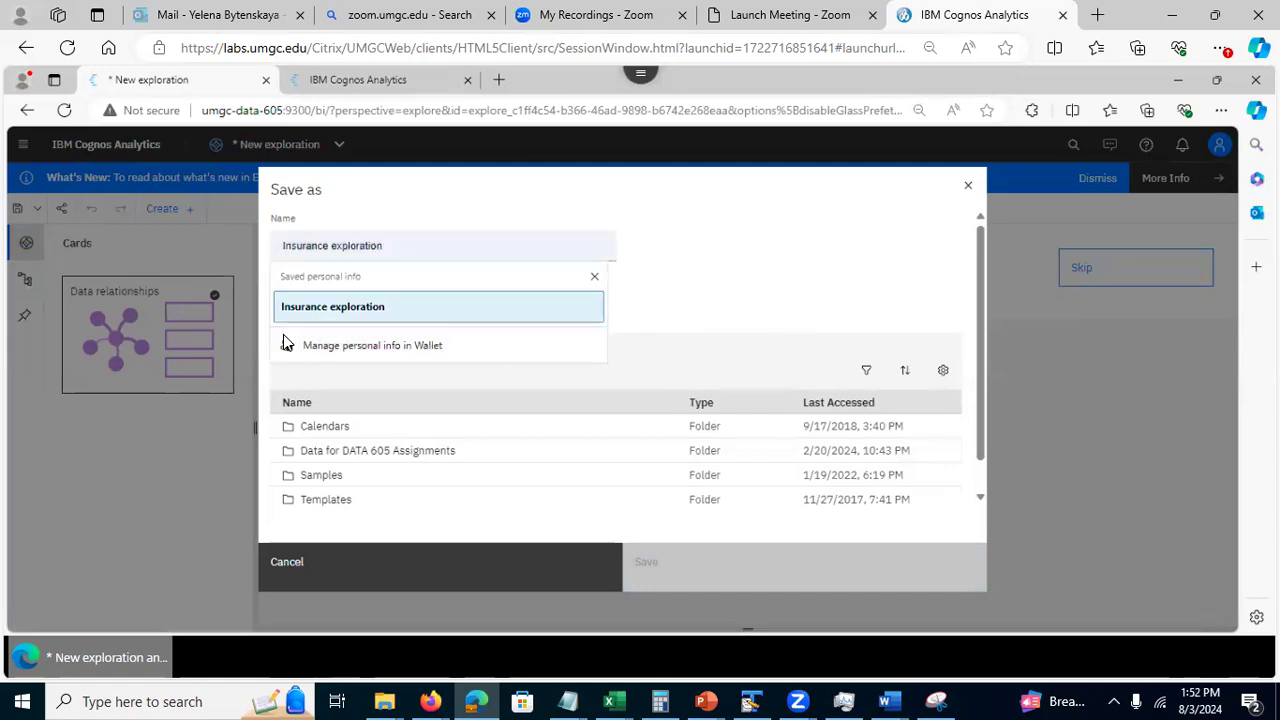
{"action": "left_click", "coordinate": [335, 318]}
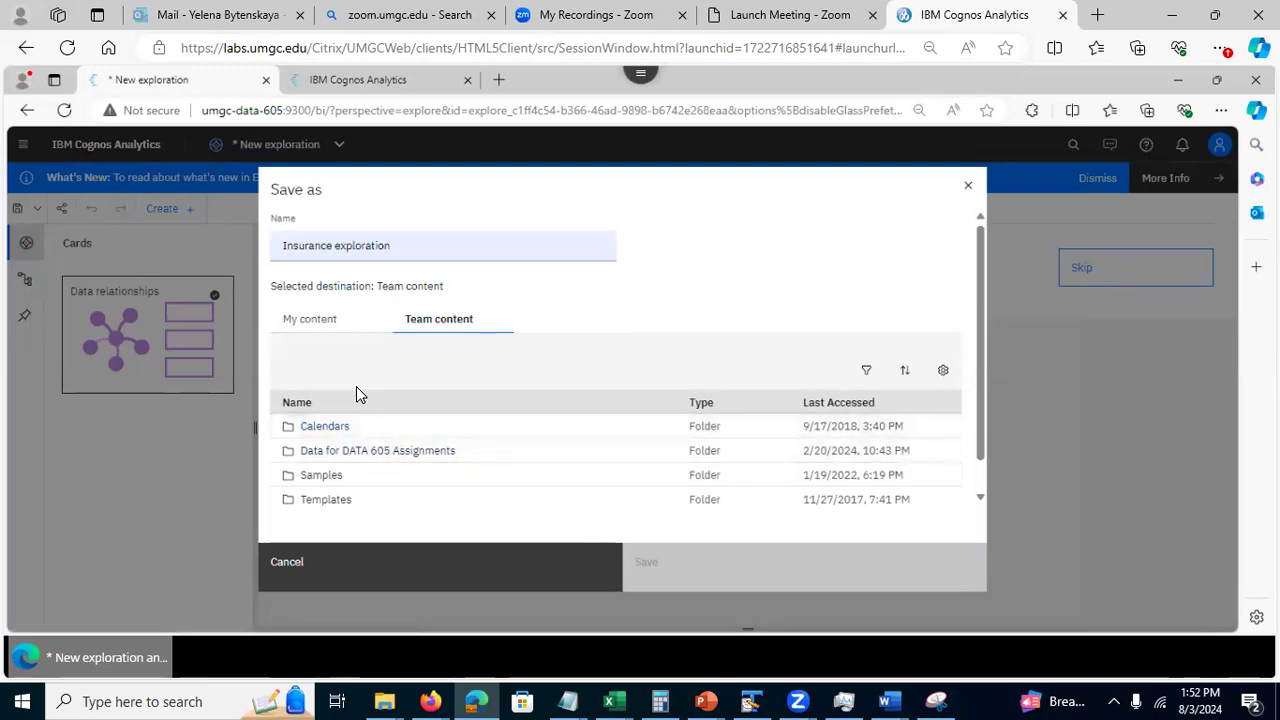
{"action": "left_click", "coordinate": [308, 321]}
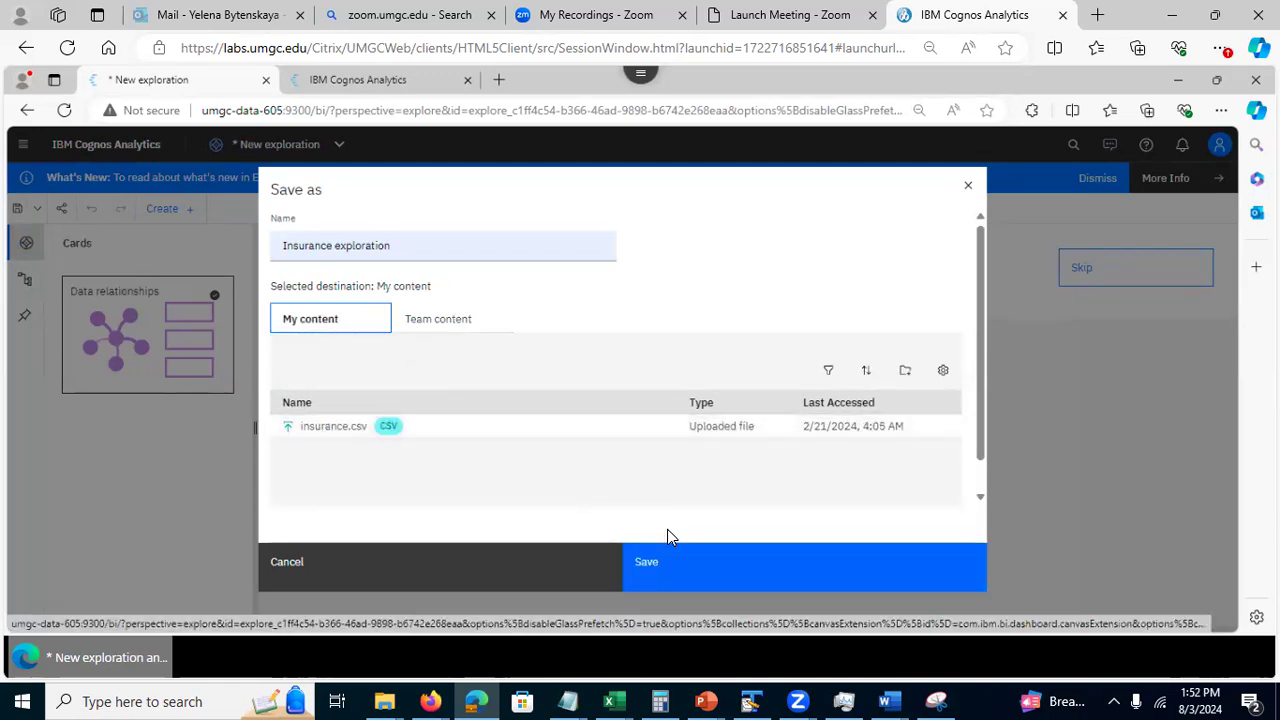
{"action": "left_click", "coordinate": [700, 566]}
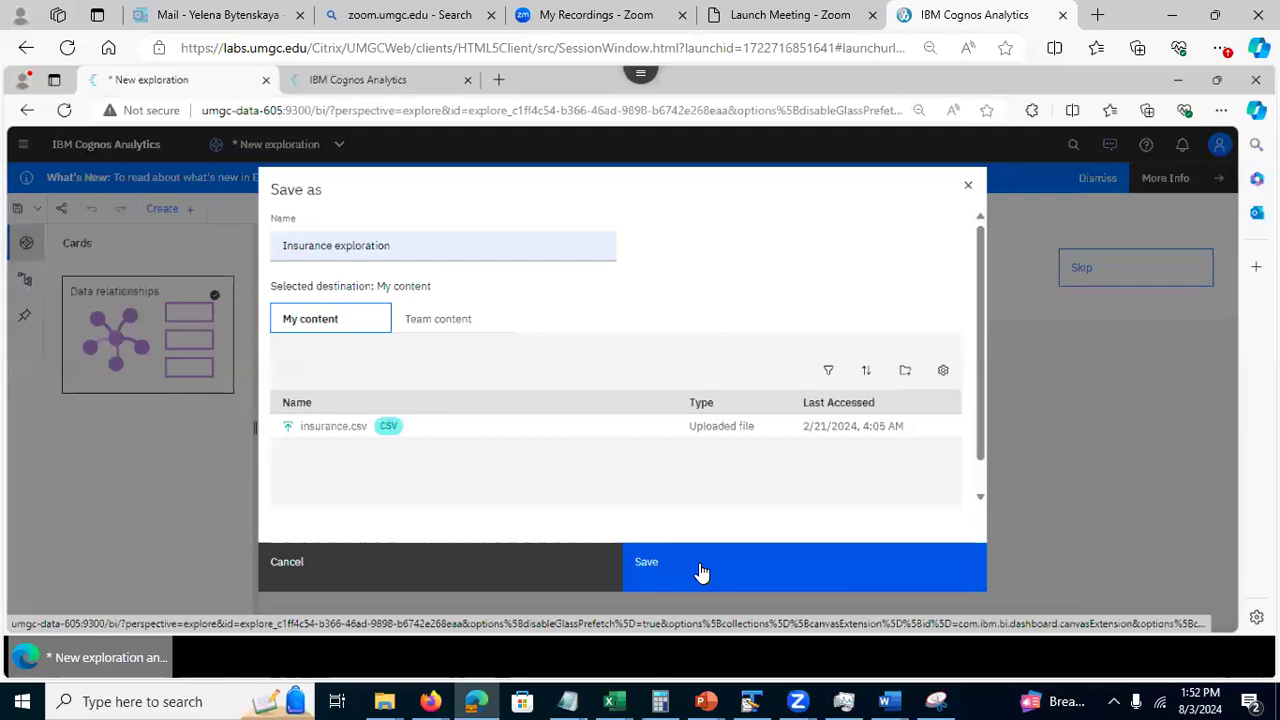
{"action": "left_click", "coordinate": [700, 568]}
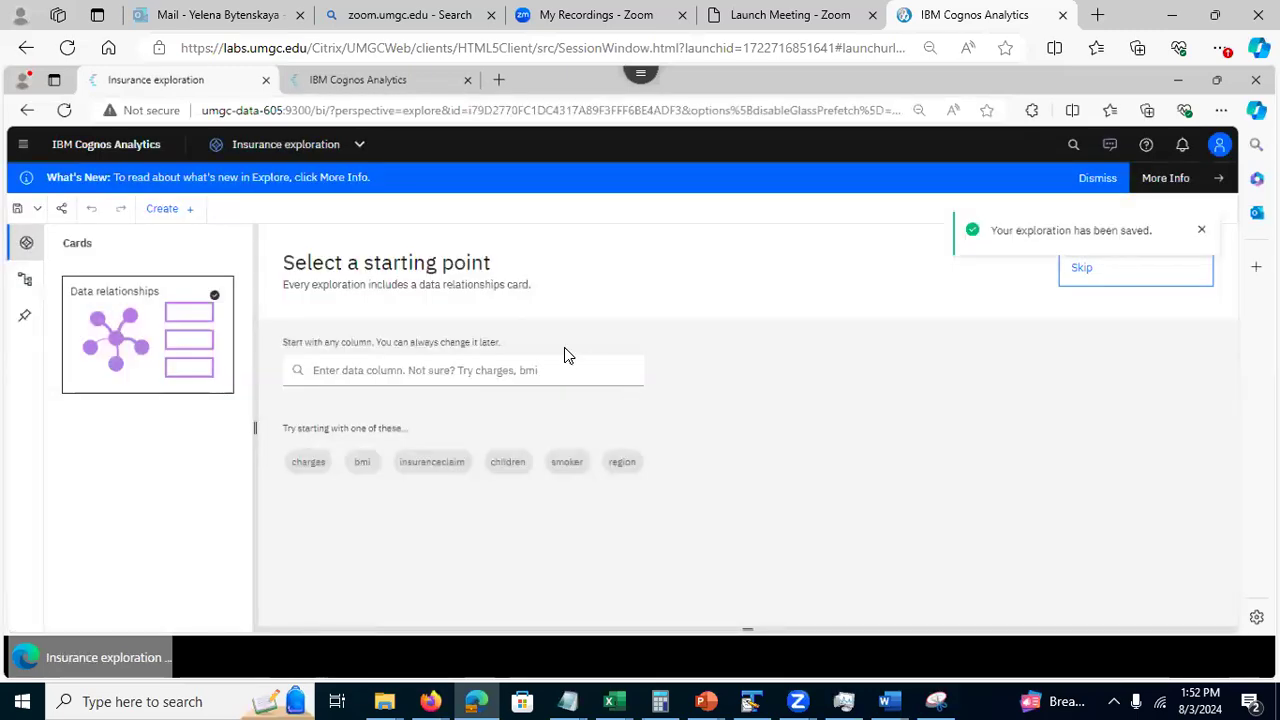
Step: Close the Insurance exploration and go to the home page
{"action": "left_click", "coordinate": [357, 146]}
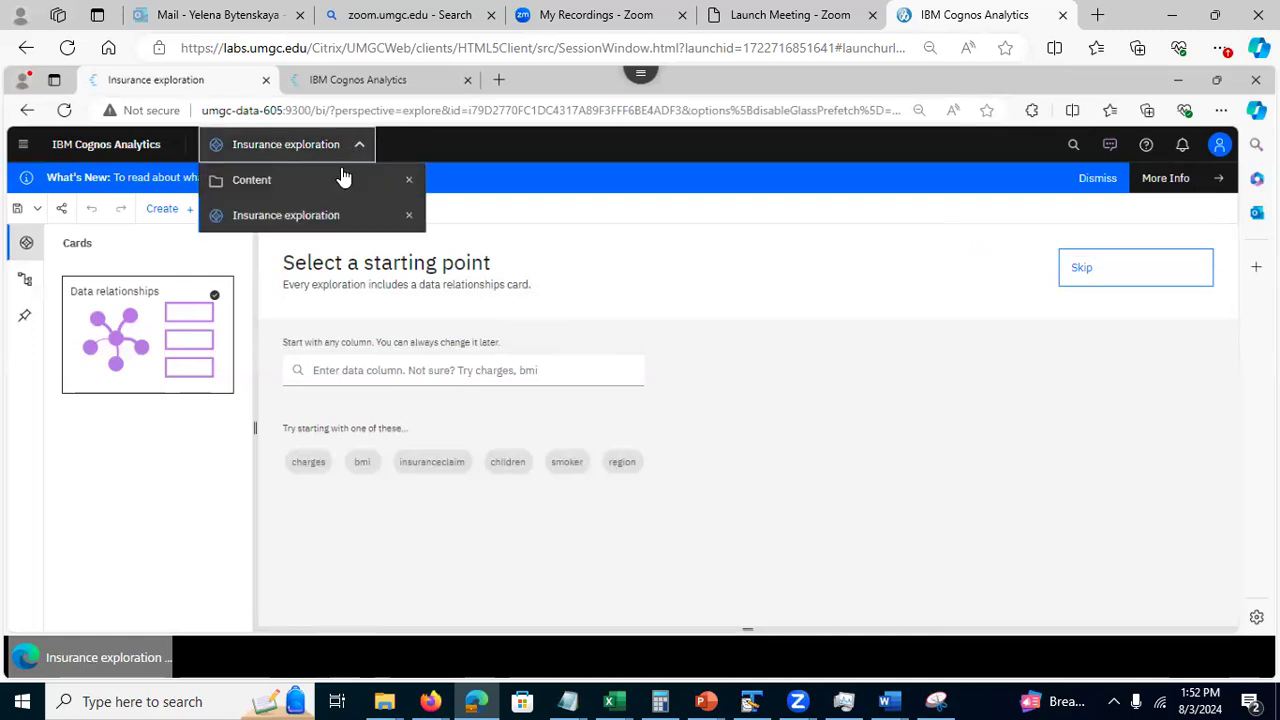
{"action": "left_click", "coordinate": [409, 220]}
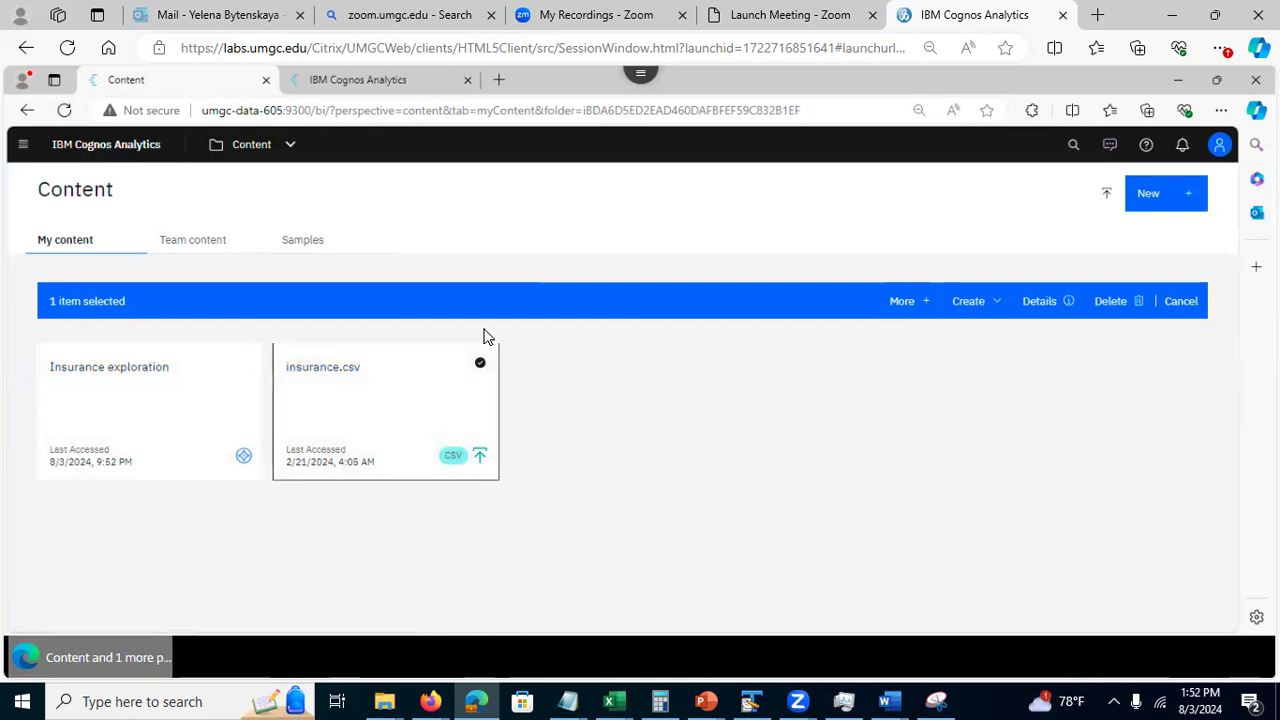
{"action": "left_click", "coordinate": [24, 150]}
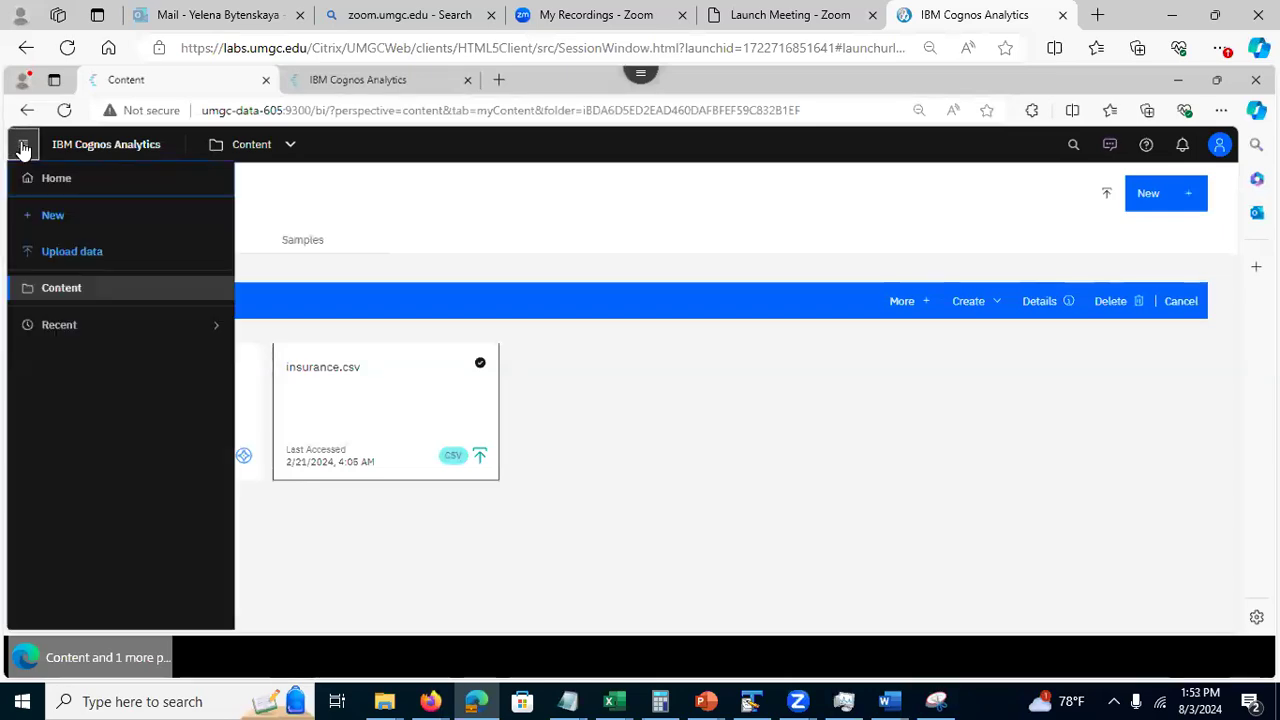
{"action": "left_click", "coordinate": [62, 178]}
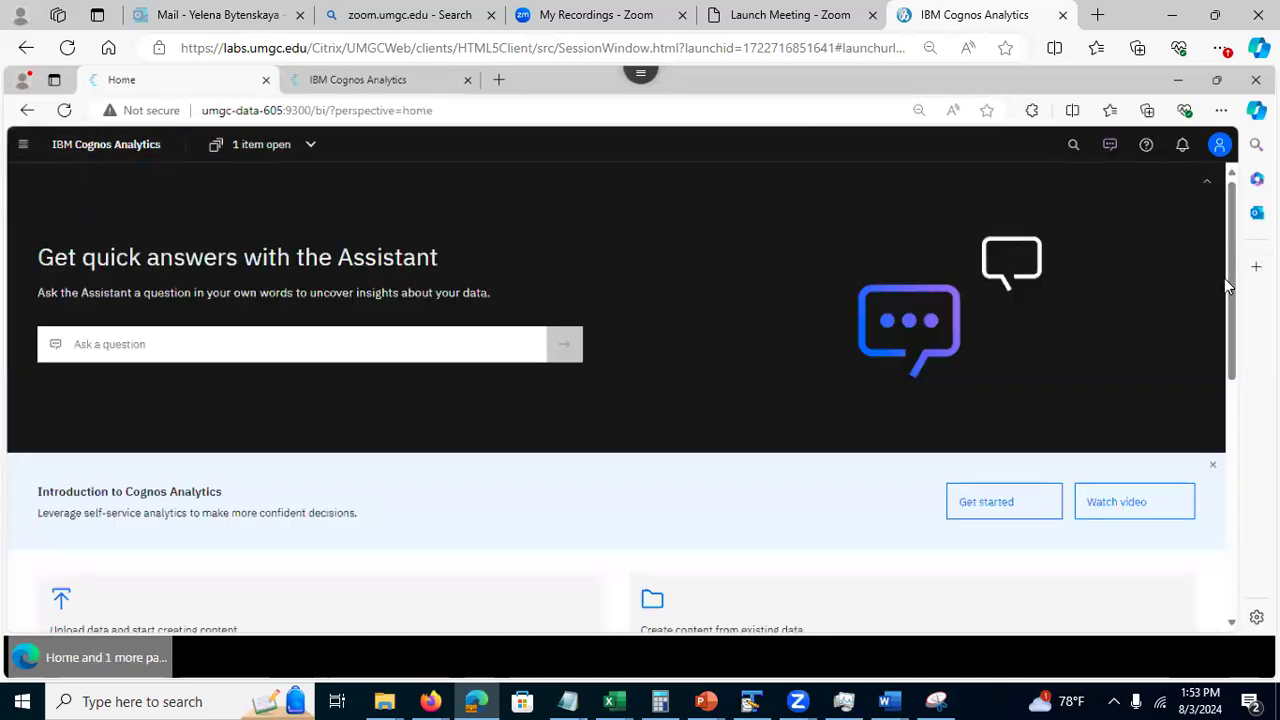
Step: Look at the recent items on the home page and in the navigation menu's Recent list
{"action": "scroll", "coordinate": [1237, 370], "scroll_direction": "down", "scroll_amount": 5}
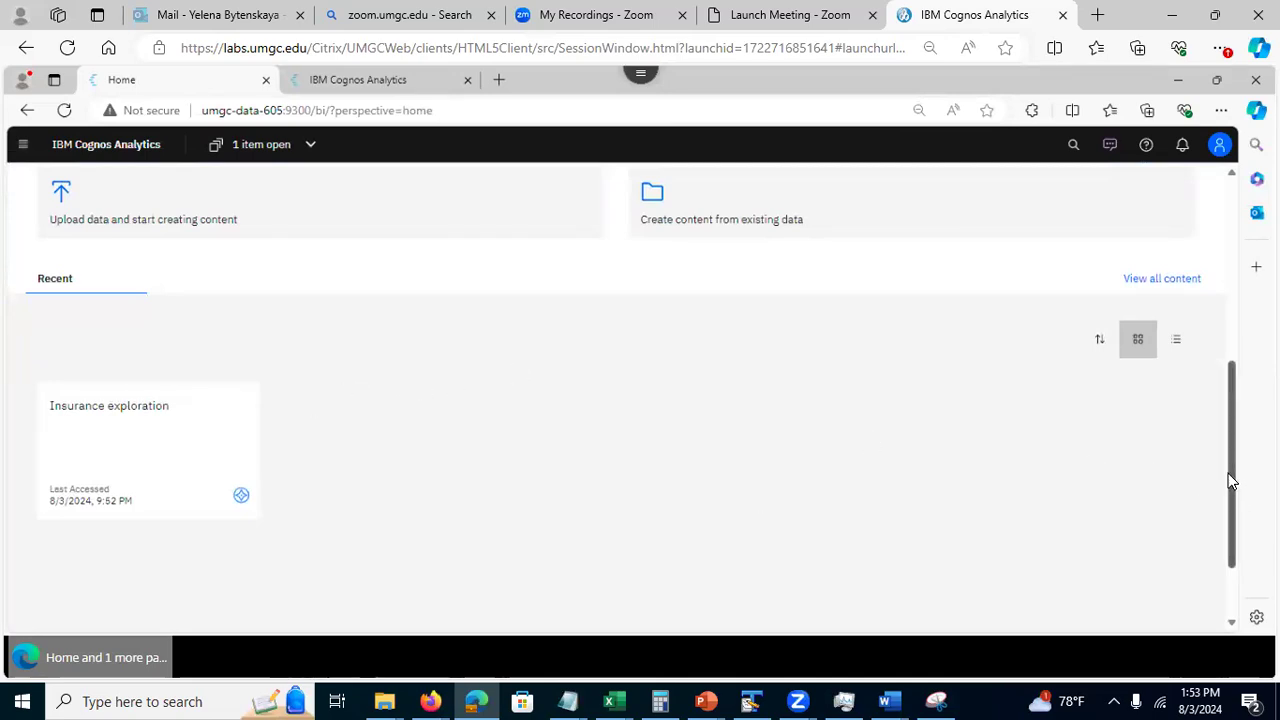
{"action": "scroll", "coordinate": [1229, 477], "scroll_direction": "up", "scroll_amount": 4}
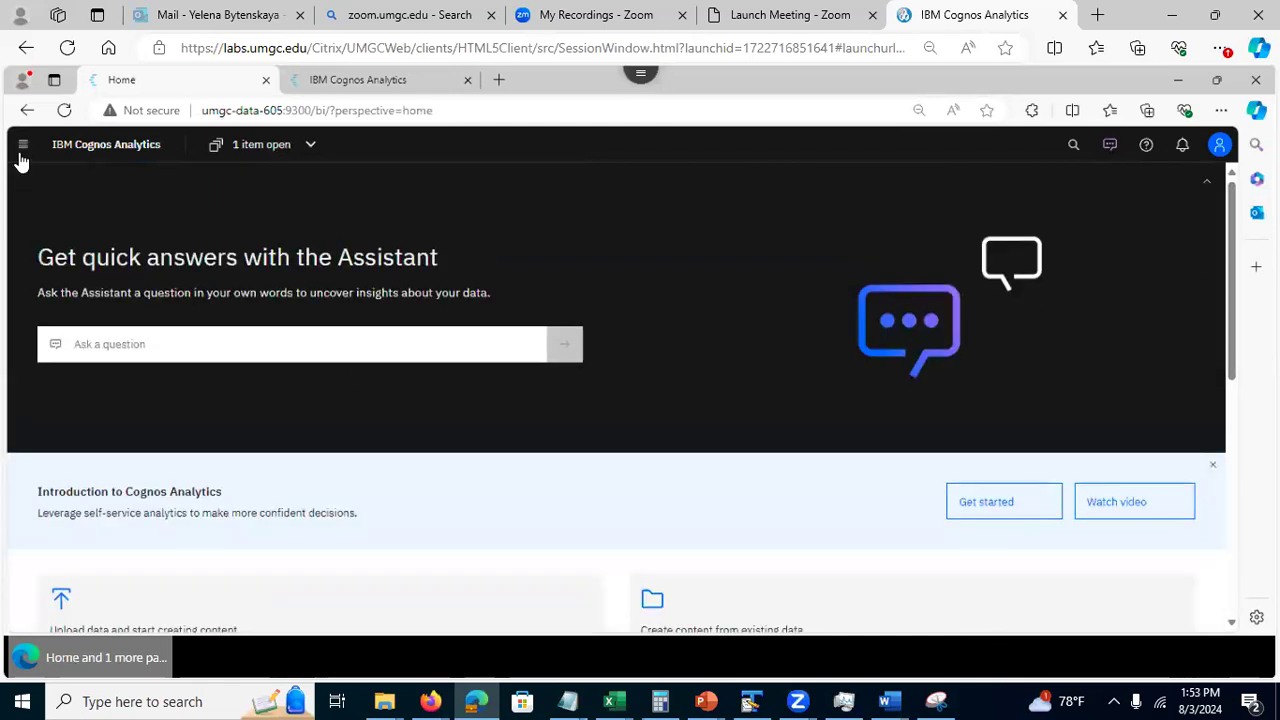
{"action": "left_click", "coordinate": [22, 150]}
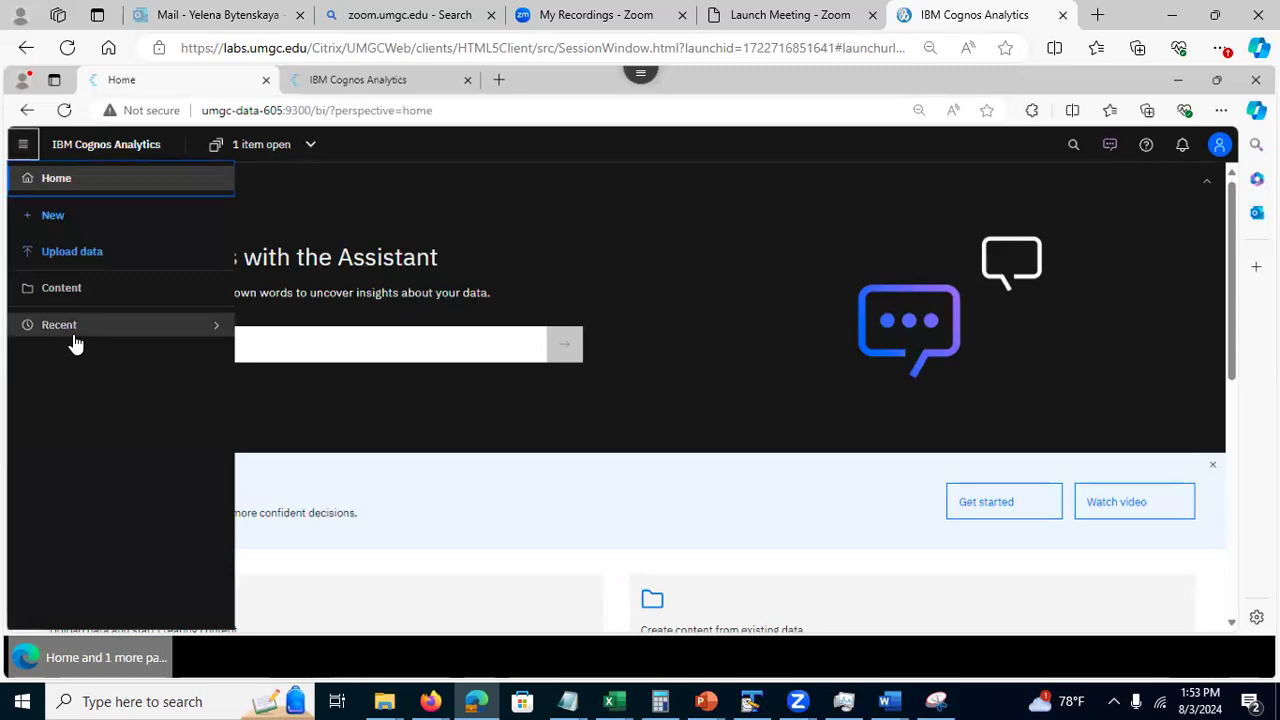
{"action": "left_click", "coordinate": [214, 327]}
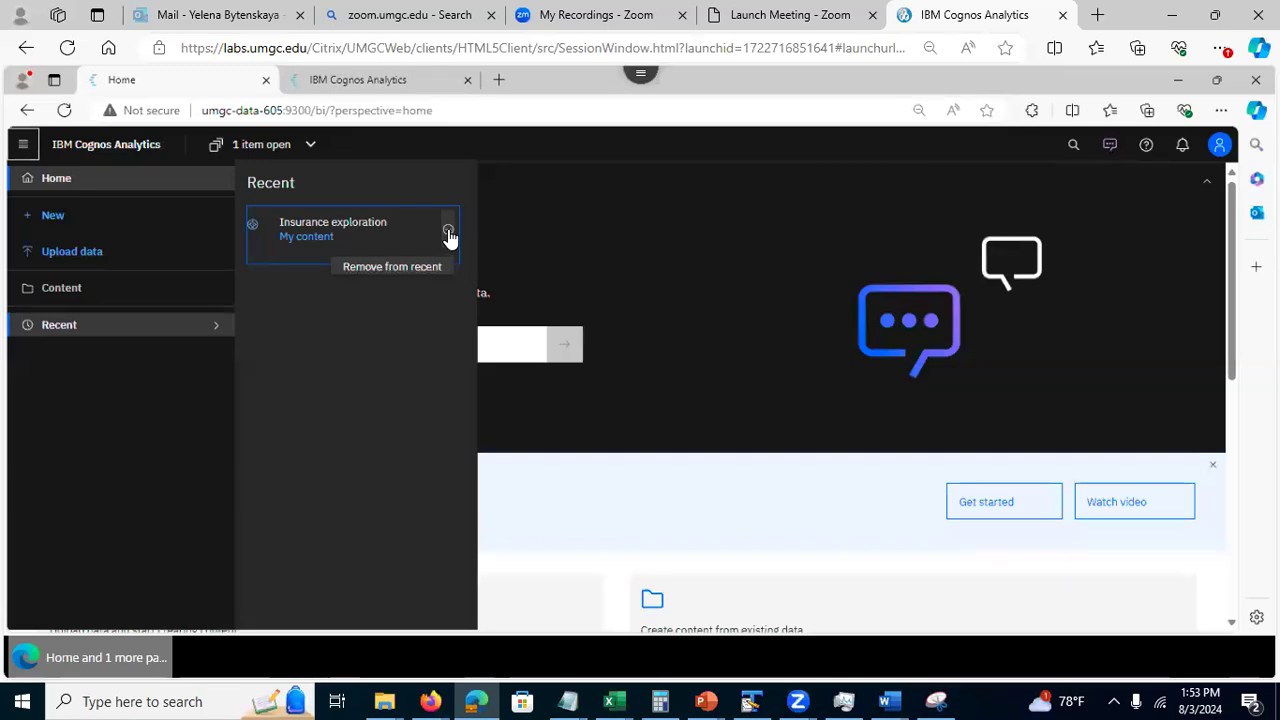
{"action": "left_click", "coordinate": [622, 464]}
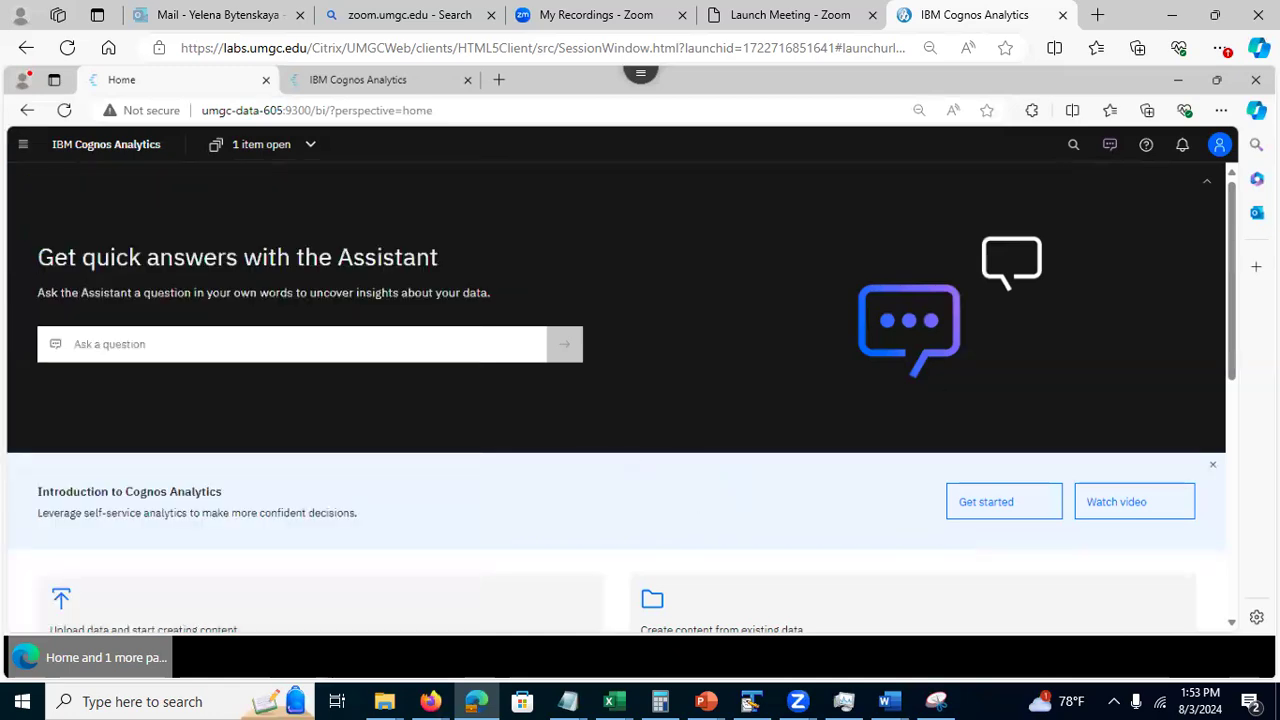
Step: Request the view of all content from the home page's Recent section
{"action": "scroll", "coordinate": [621, 394], "scroll_direction": "down", "scroll_amount": 3}
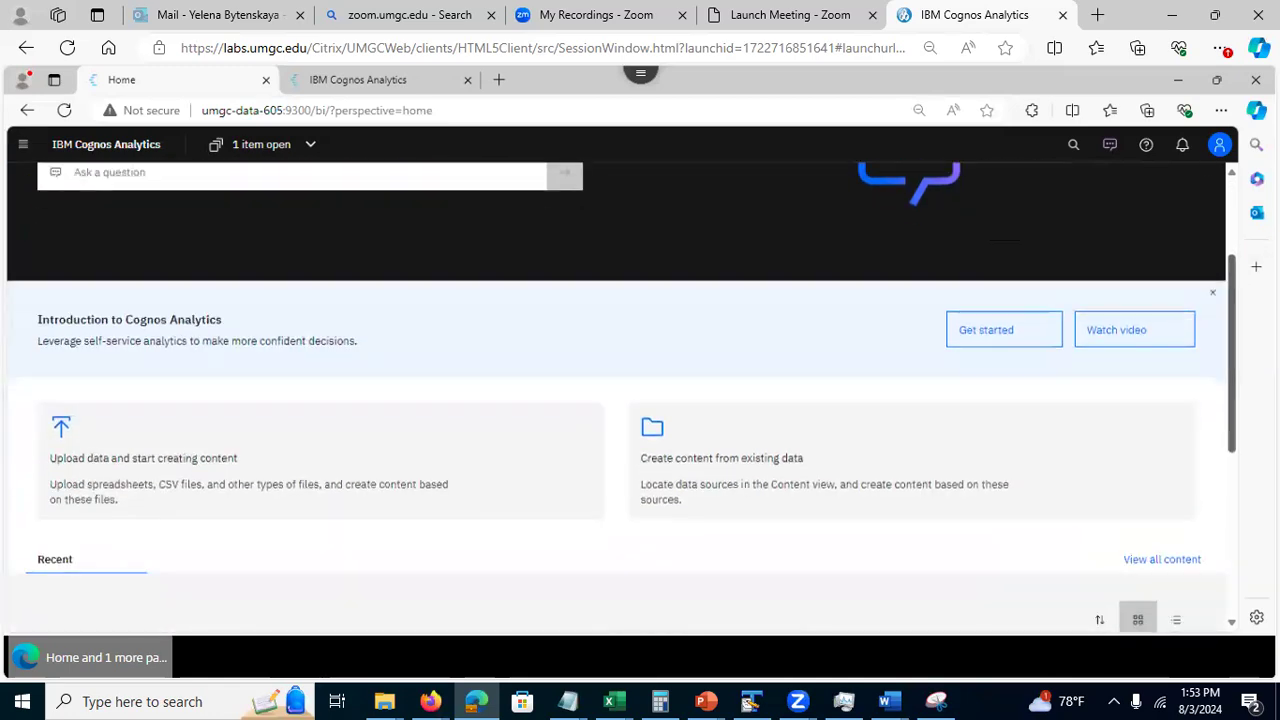
{"action": "scroll", "coordinate": [621, 394], "scroll_direction": "down", "scroll_amount": 3}
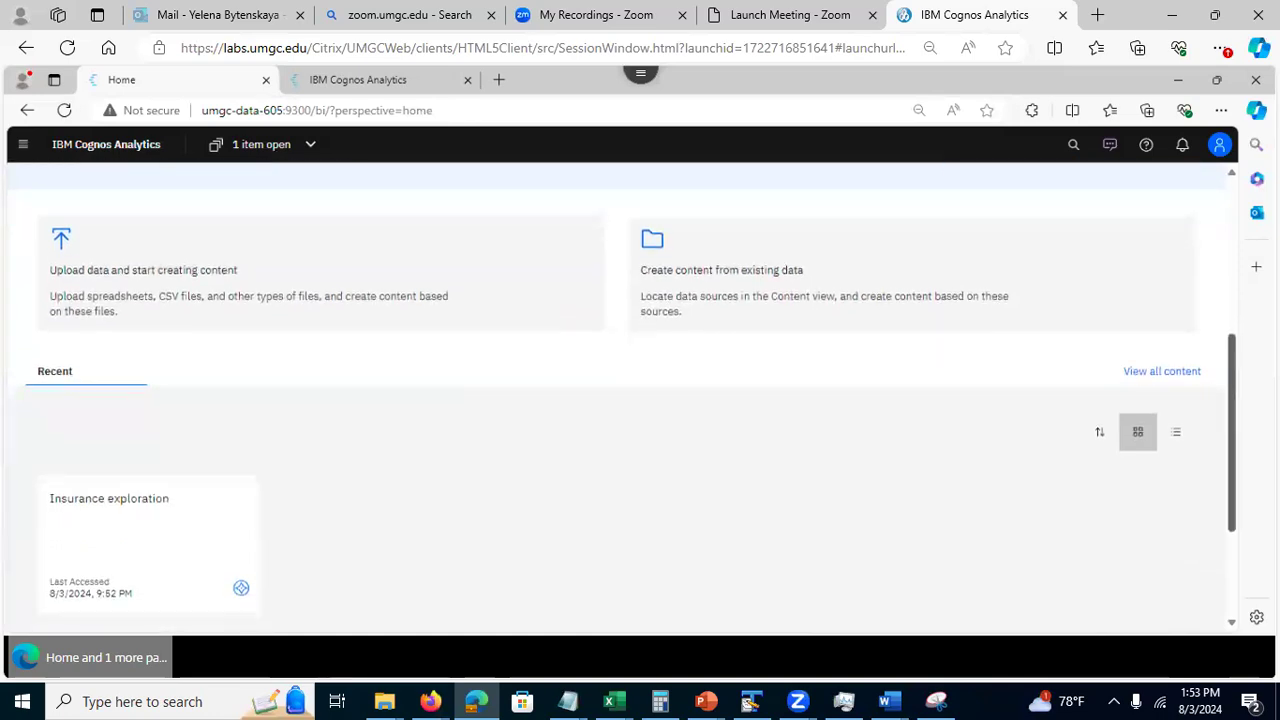
{"action": "left_click", "coordinate": [1164, 382]}
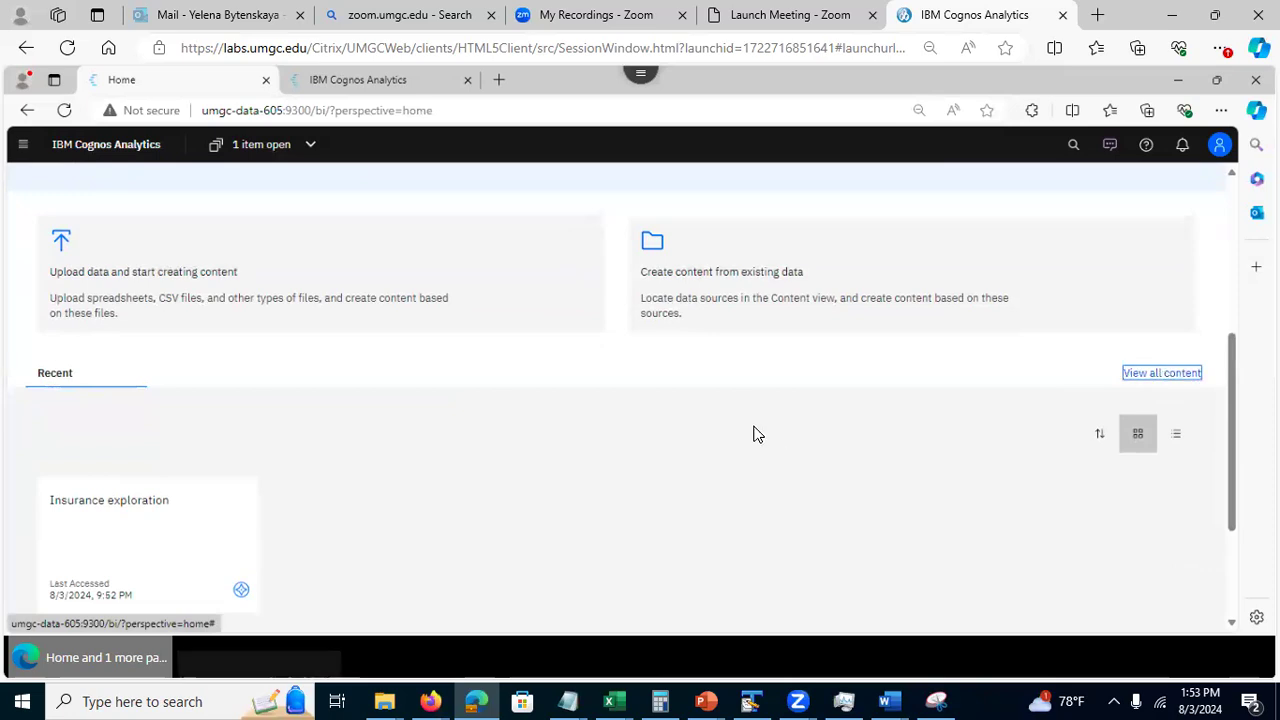